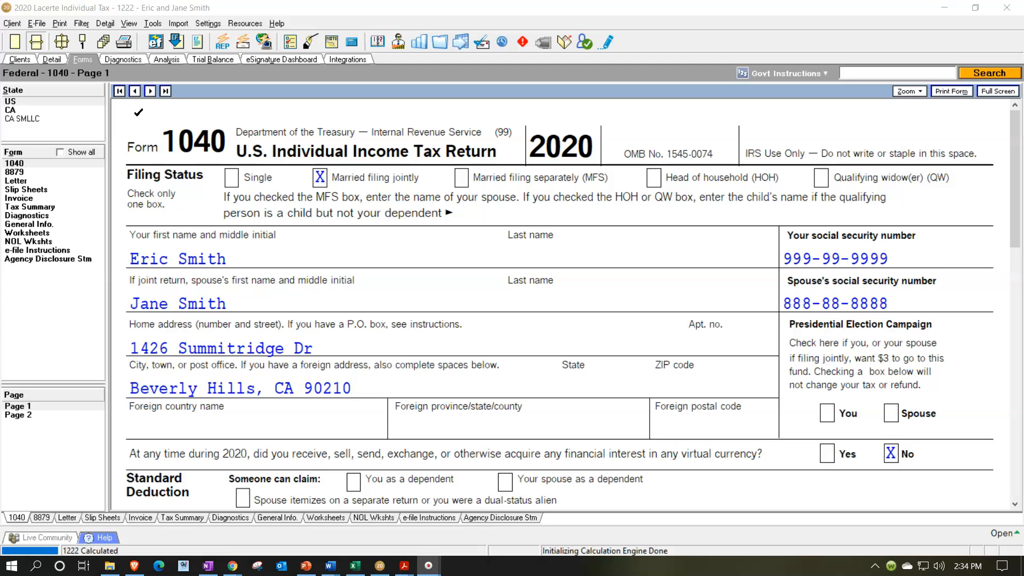
- Switch to Excel to view the Tax Formula sheet of the tax worksheet, and return to Form 1040 in Lacerte
click(153, 145)
click(356, 566)
click(377, 430)
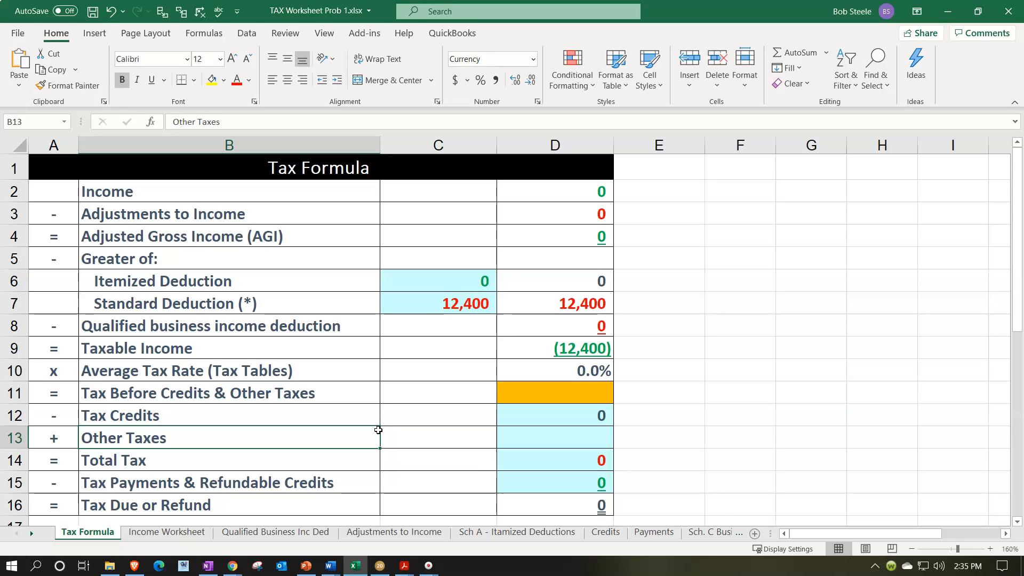
click(943, 13)
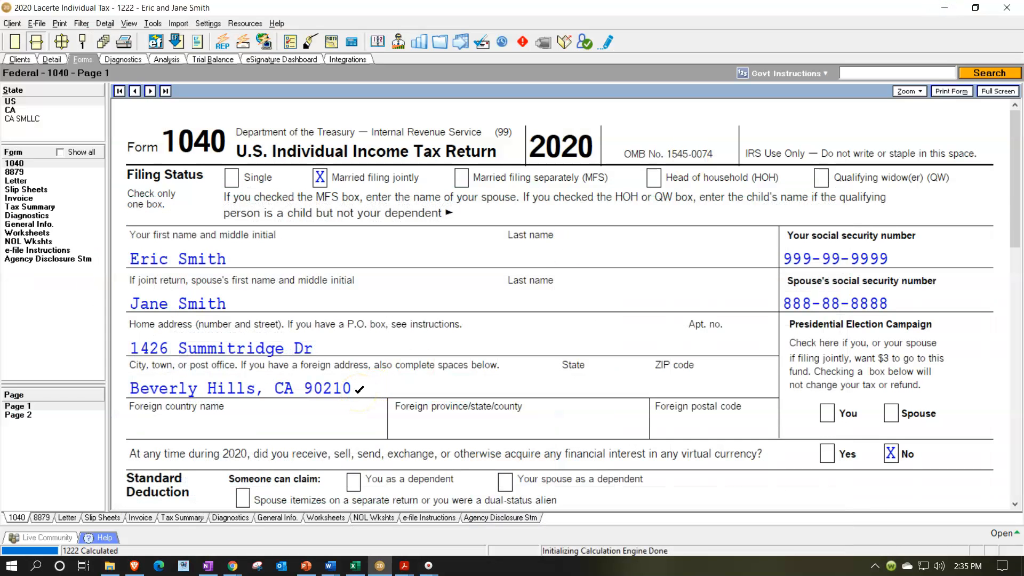
- Switch to File Explorer and look through the Practice Problems folder and its Practice Prob 1 Docs subfolder
click(109, 565)
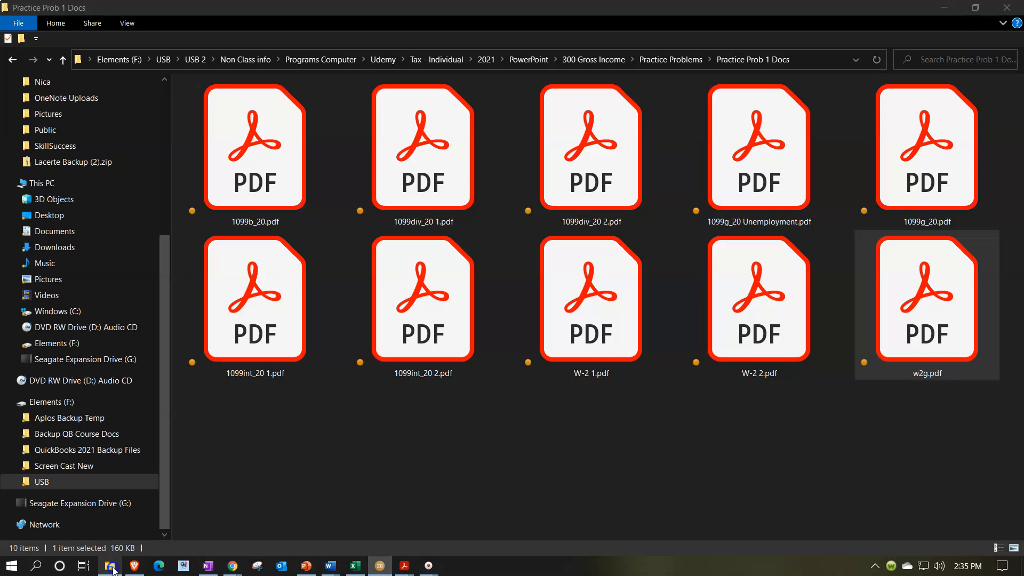
click(673, 61)
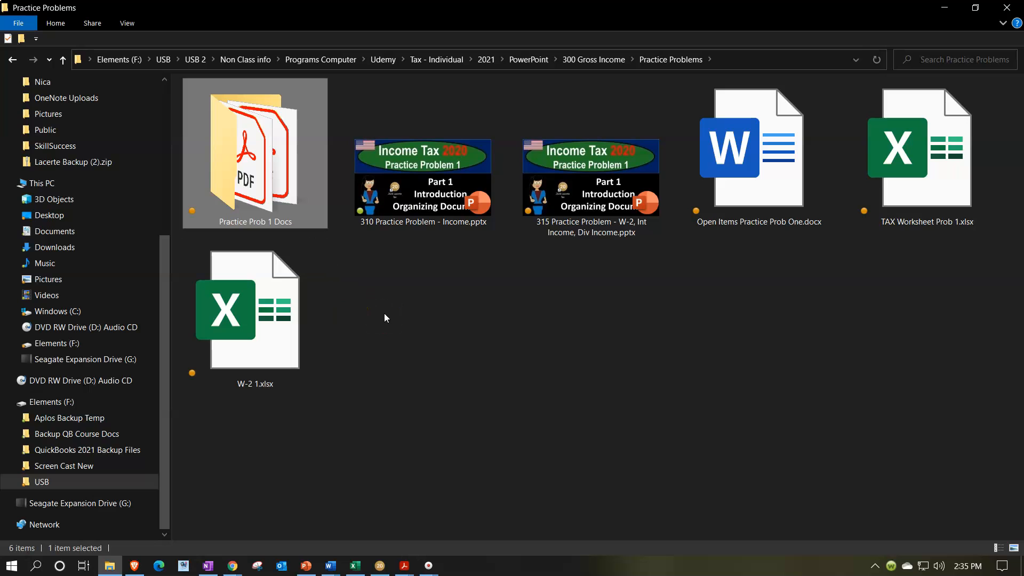
double_click(306, 212)
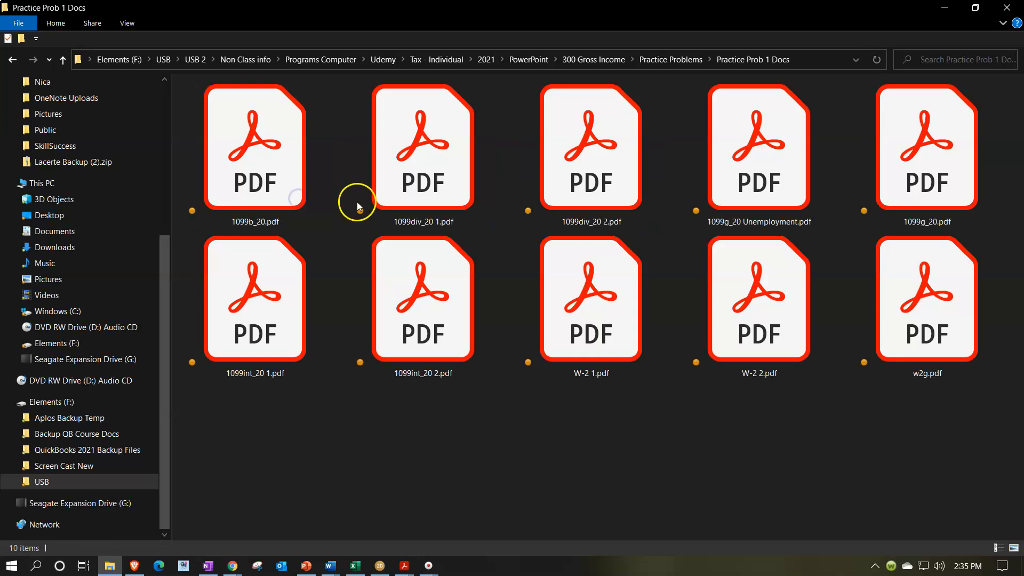
click(933, 8)
- Switch to Acrobat Reader to view W-2 1.pdf, collapsing the tools list to enlarge the document
mouse_move(405, 564)
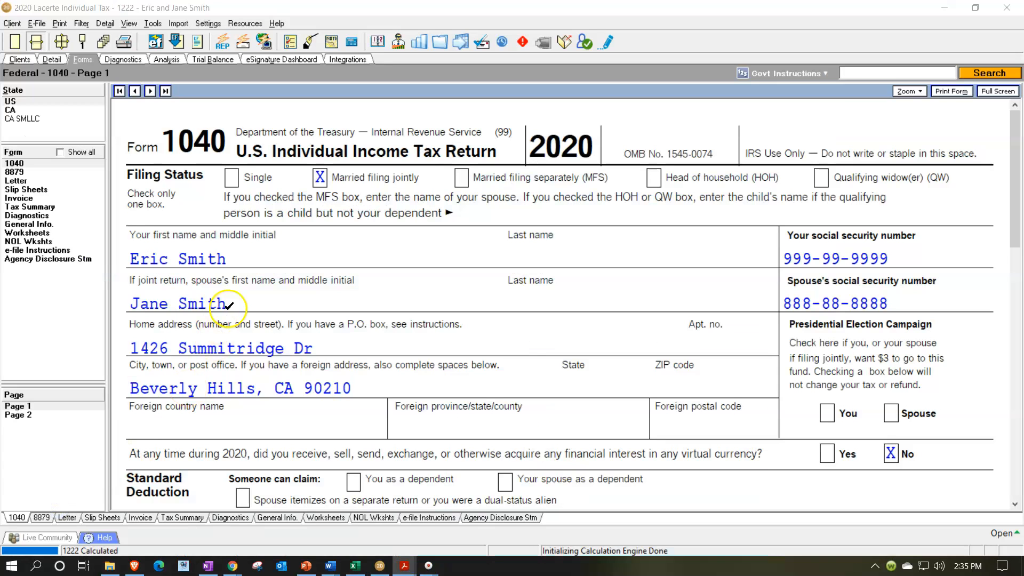
click(405, 565)
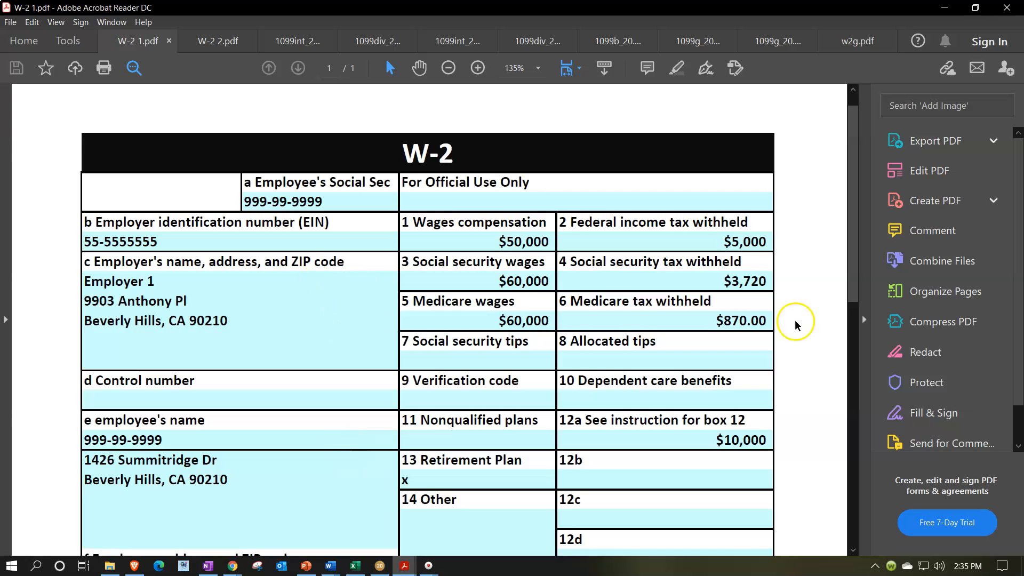
click(866, 319)
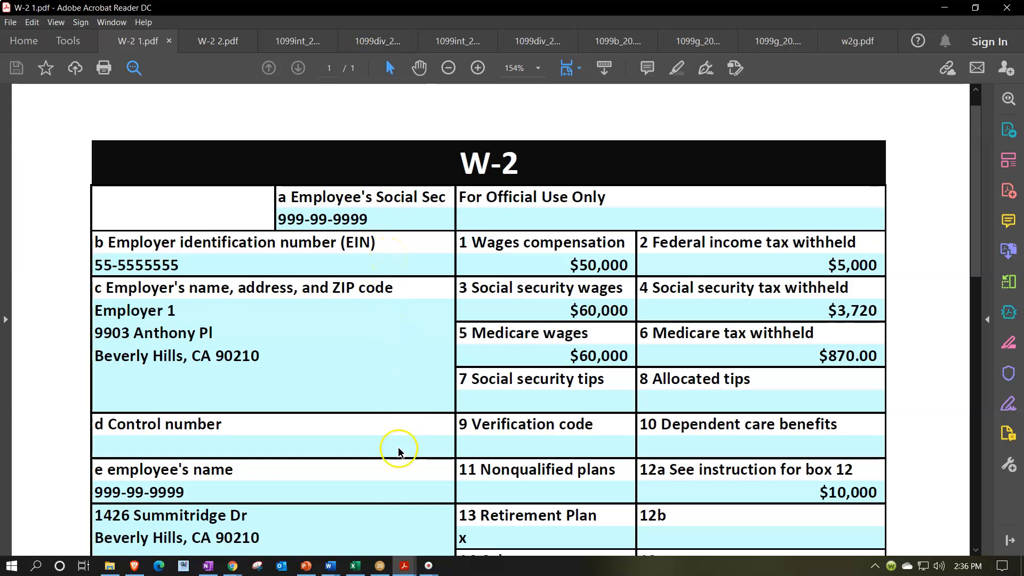
- Return to Lacerte and review the filer details, dependents and income lines on page 1 of Form 1040
click(379, 567)
click(422, 327)
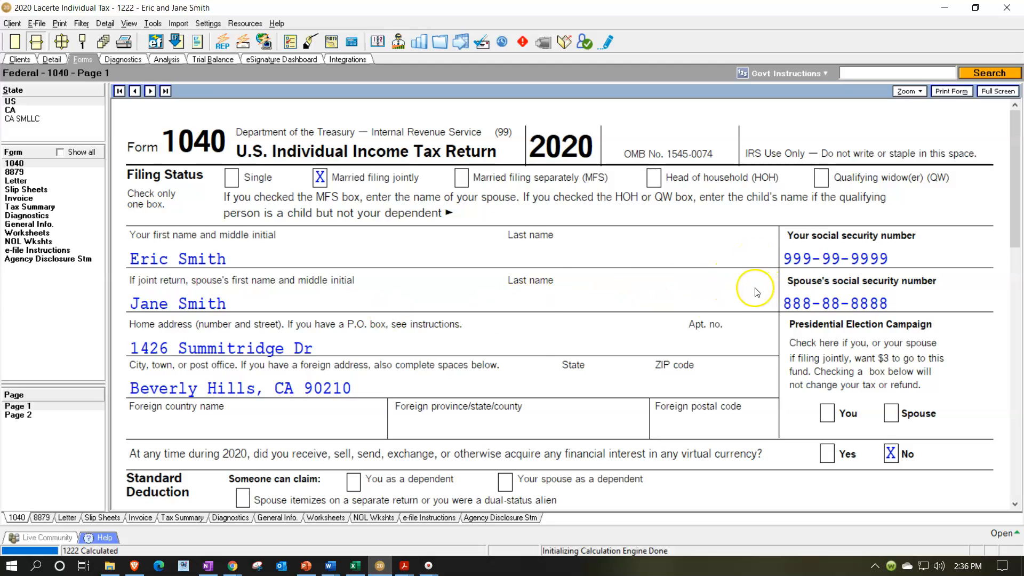
scroll(534, 332, down, 3)
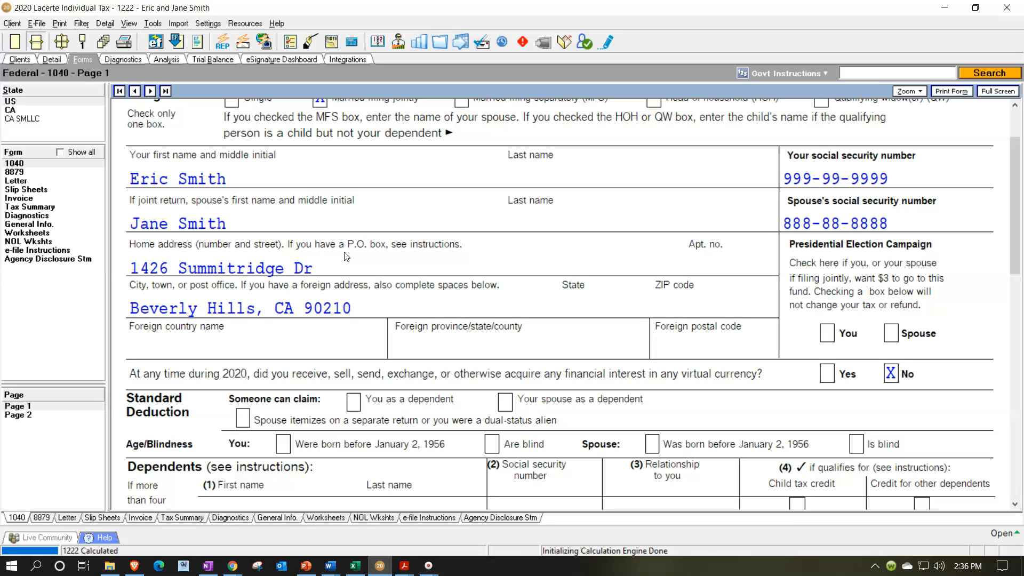
scroll(346, 257, up, 3)
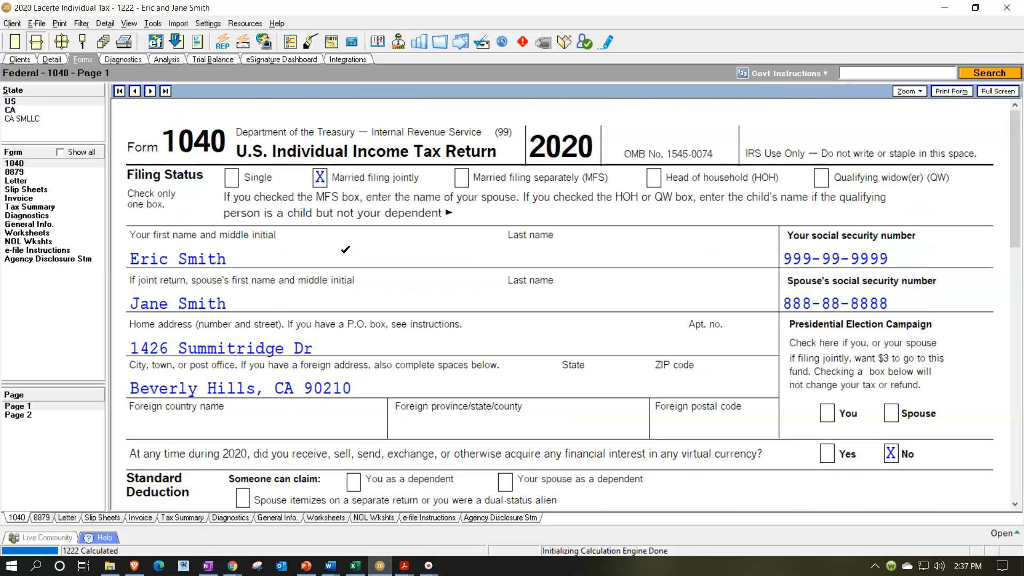
scroll(346, 250, down, 9)
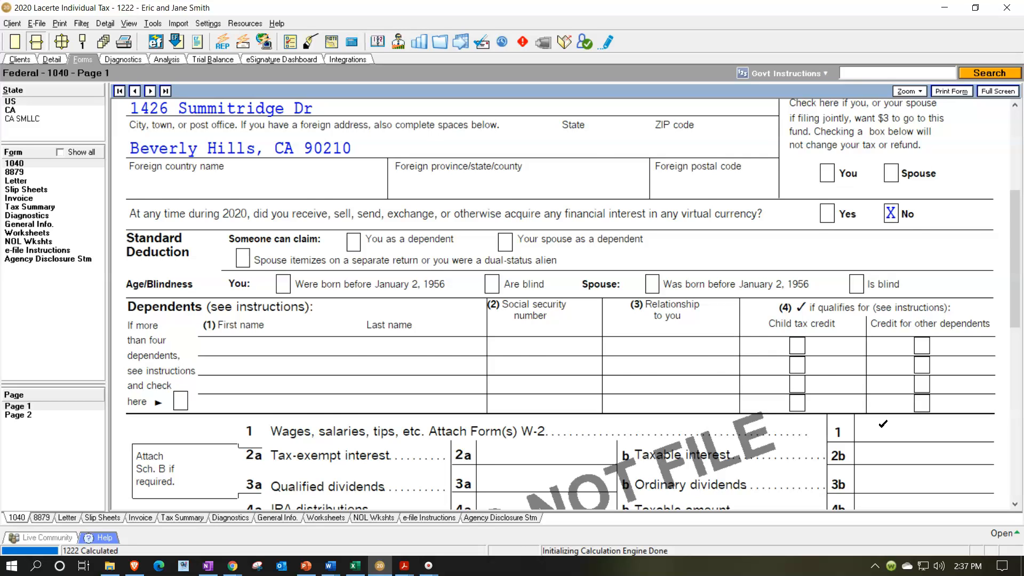
scroll(883, 424, down, 3)
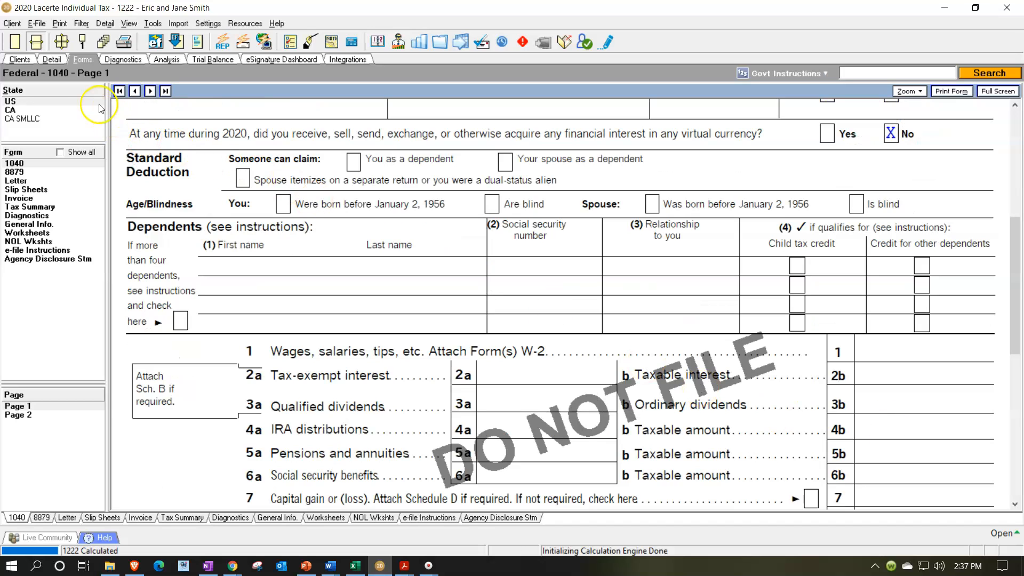
- Open the Wages, Salaries, Tips input, and look at the Excel tax worksheet and W-2 1.pdf in Acrobat Reader
click(53, 62)
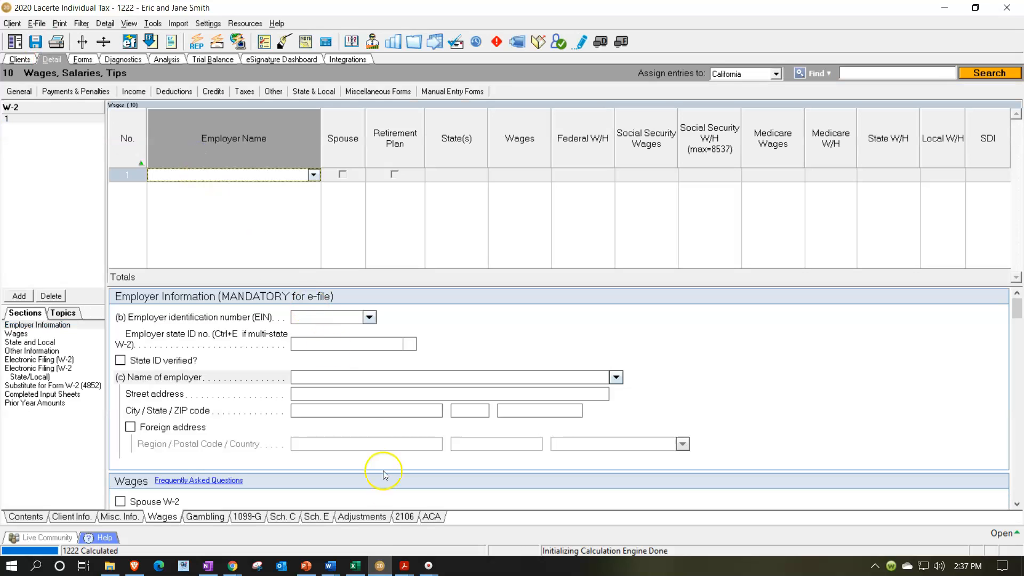
click(355, 568)
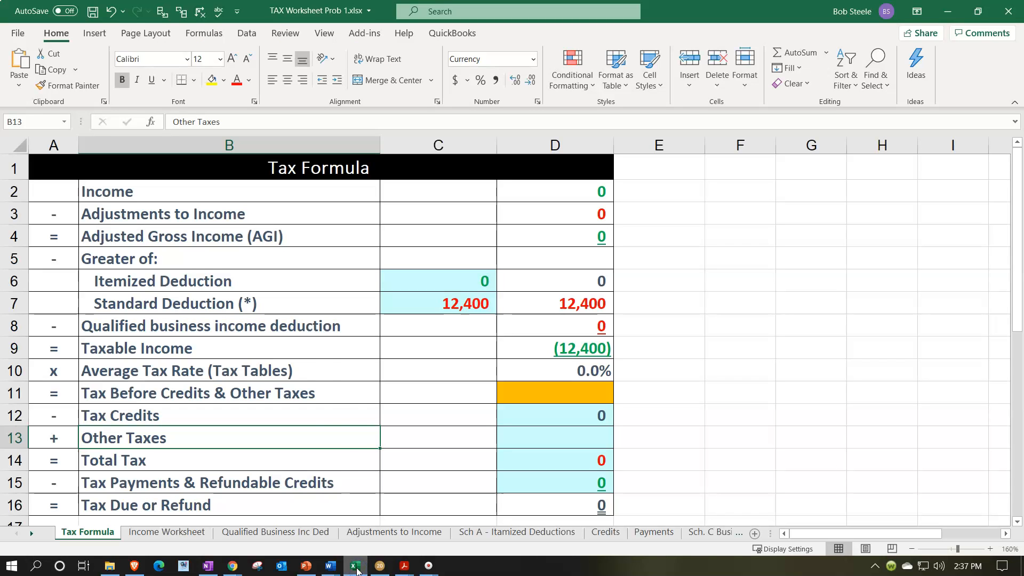
mouse_move(404, 565)
click(53, 520)
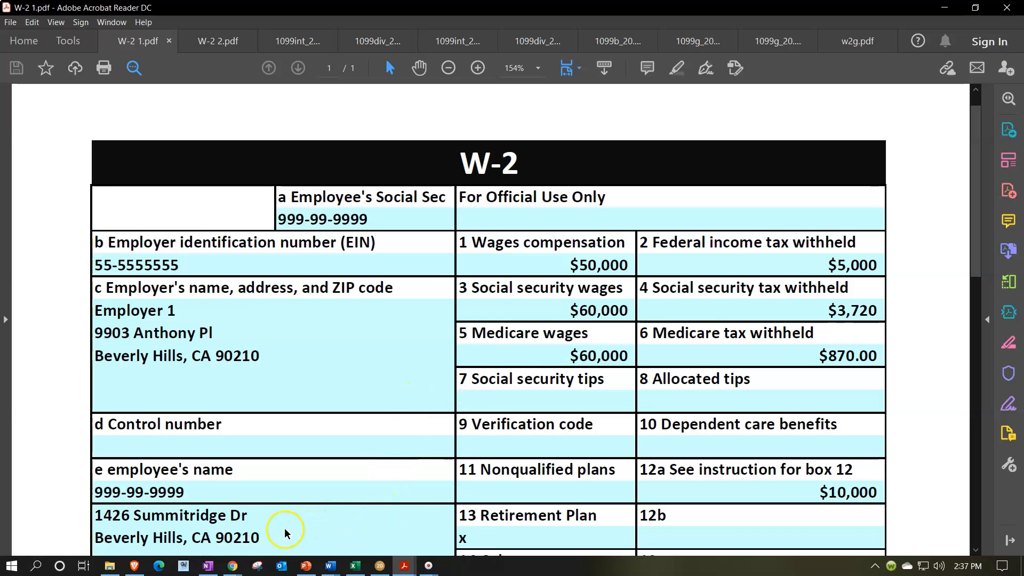
- Switch to Chrome and examine the boxes on the blank IRS 2021 Form W-2
click(251, 535)
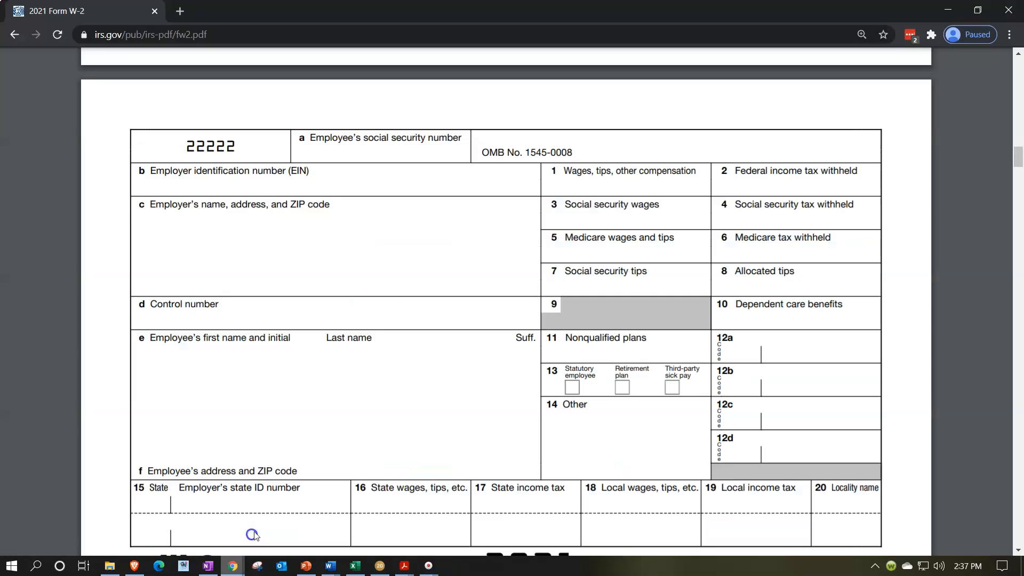
scroll(426, 344, down, 3)
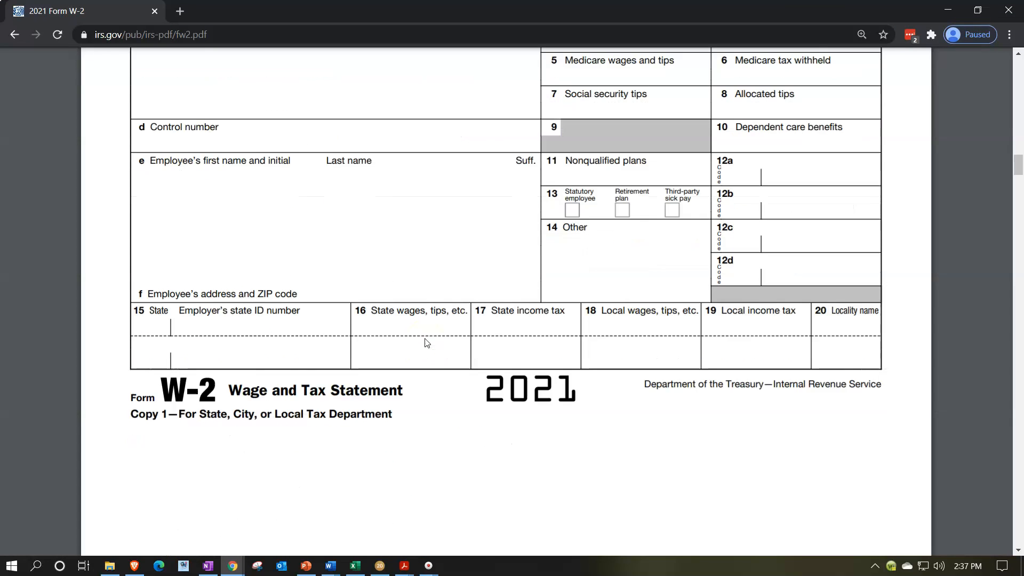
scroll(498, 400, up, 2)
scroll(497, 401, up, 1)
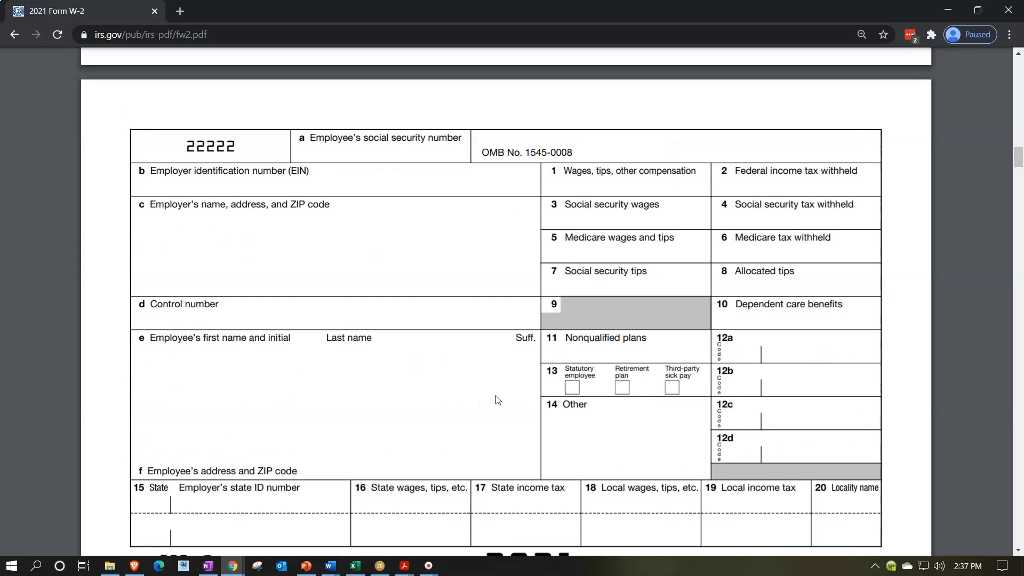
click(587, 259)
- Examine the Form W-2 Instructions for Employee, including the box 12 code list, and leave the browser
scroll(587, 260, down, 15)
scroll(587, 260, down, 15)
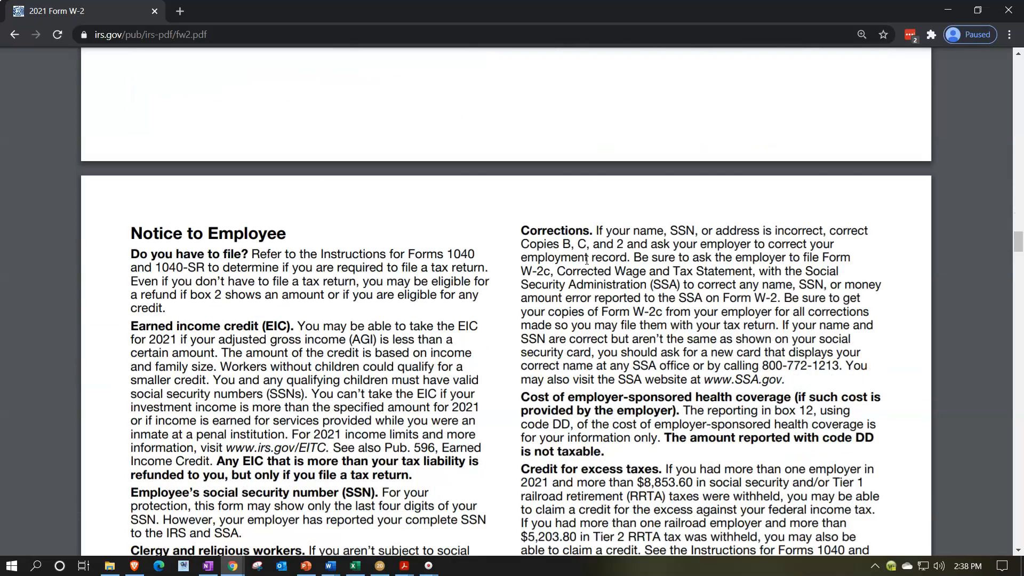
scroll(587, 260, down, 15)
scroll(587, 260, down, 10)
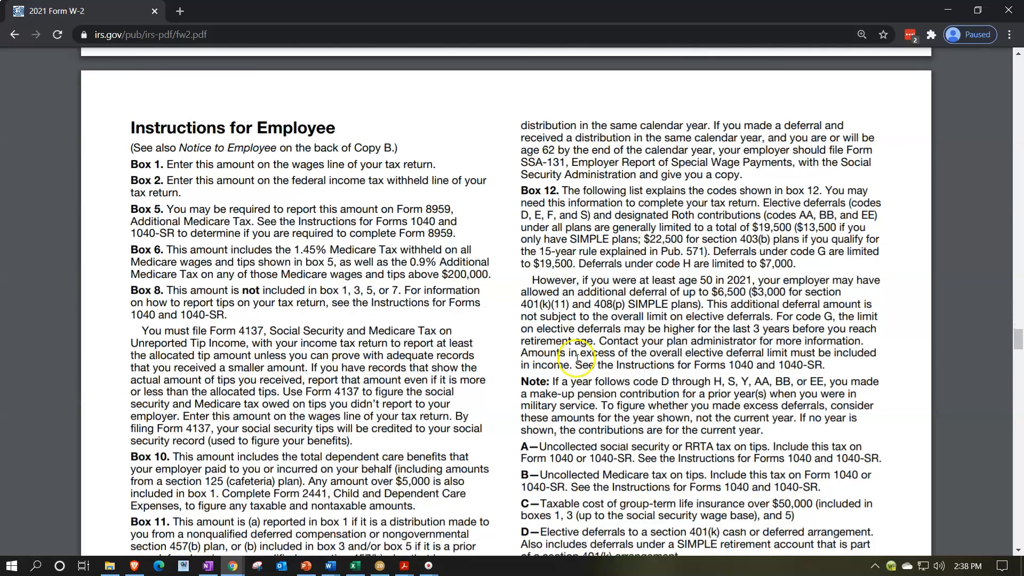
scroll(577, 356, down, 4)
scroll(562, 273, up, 2)
scroll(562, 274, up, 2)
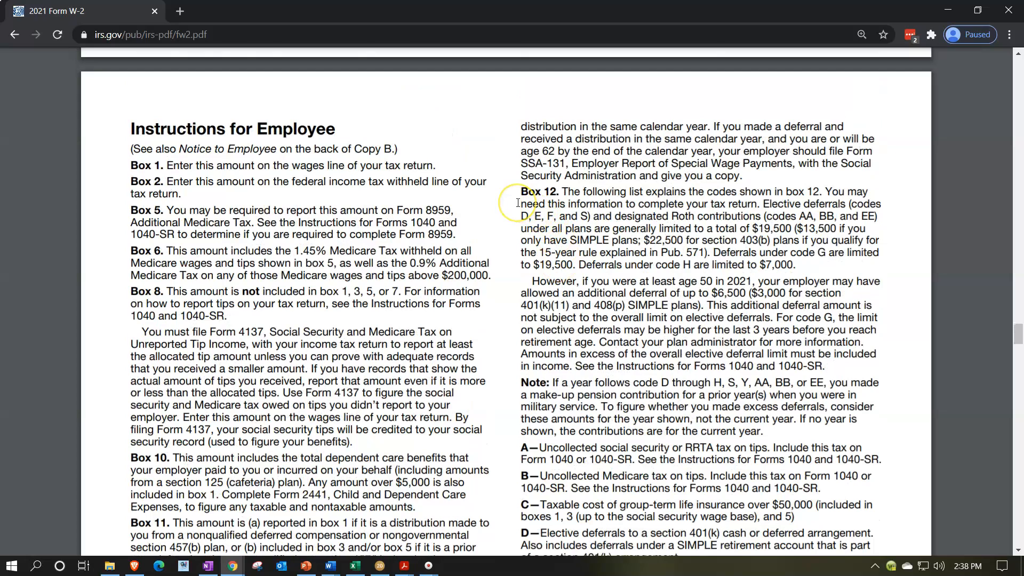
click(945, 17)
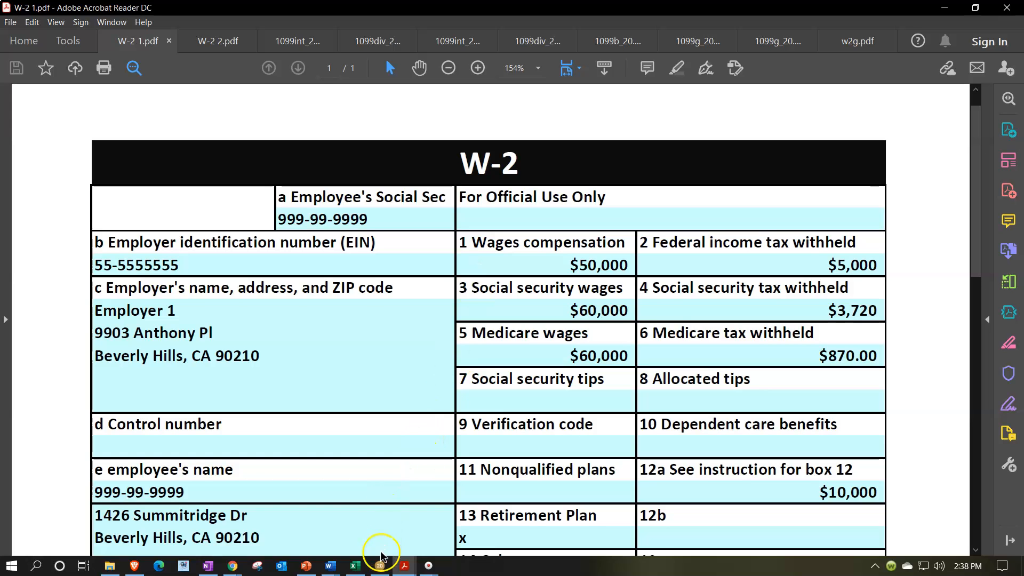
- Return to Lacerte and review the filing status, taxpayer and spouse sections of the client information
click(380, 564)
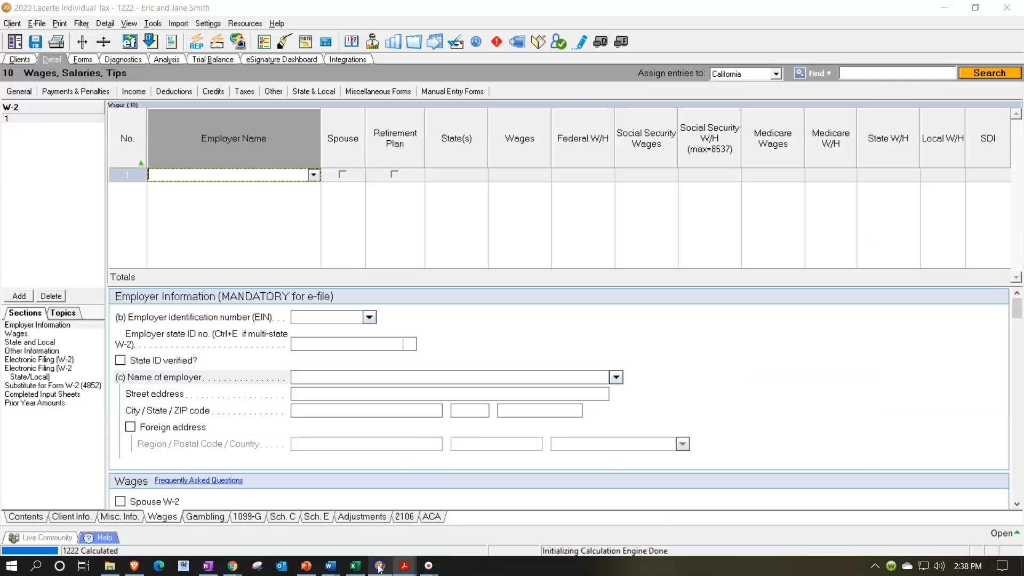
click(82, 517)
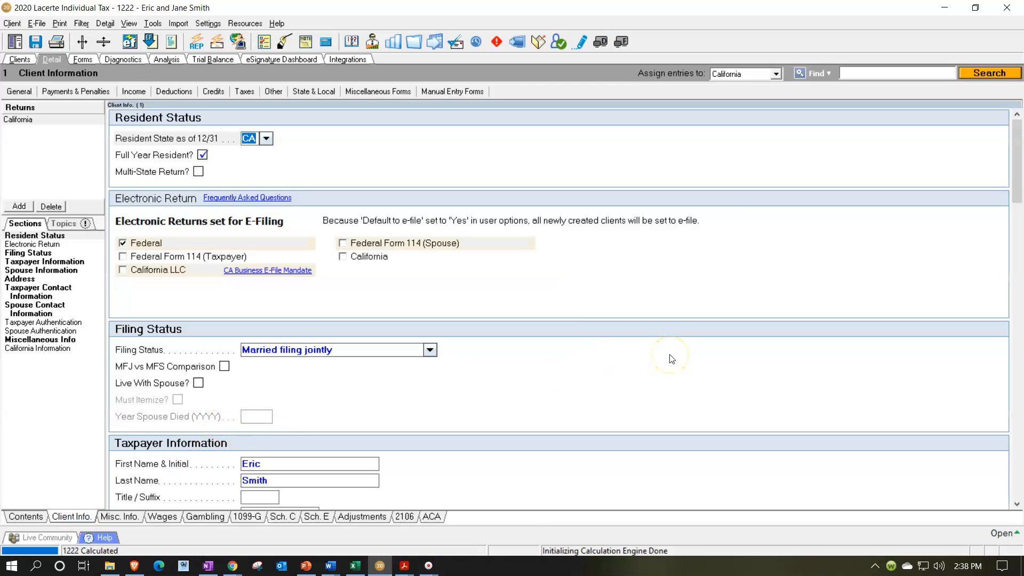
scroll(672, 359, down, 4)
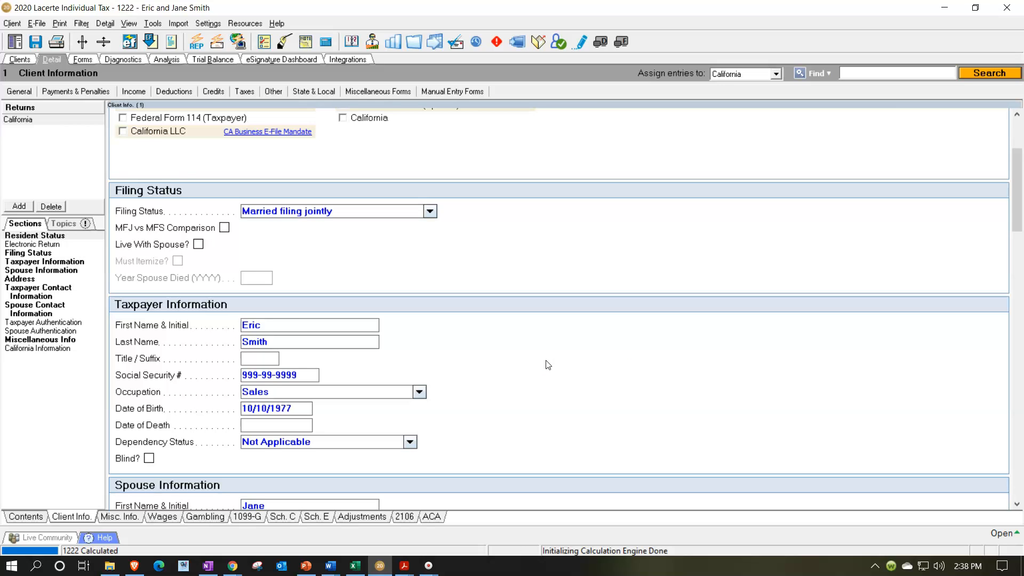
scroll(548, 364, down, 3)
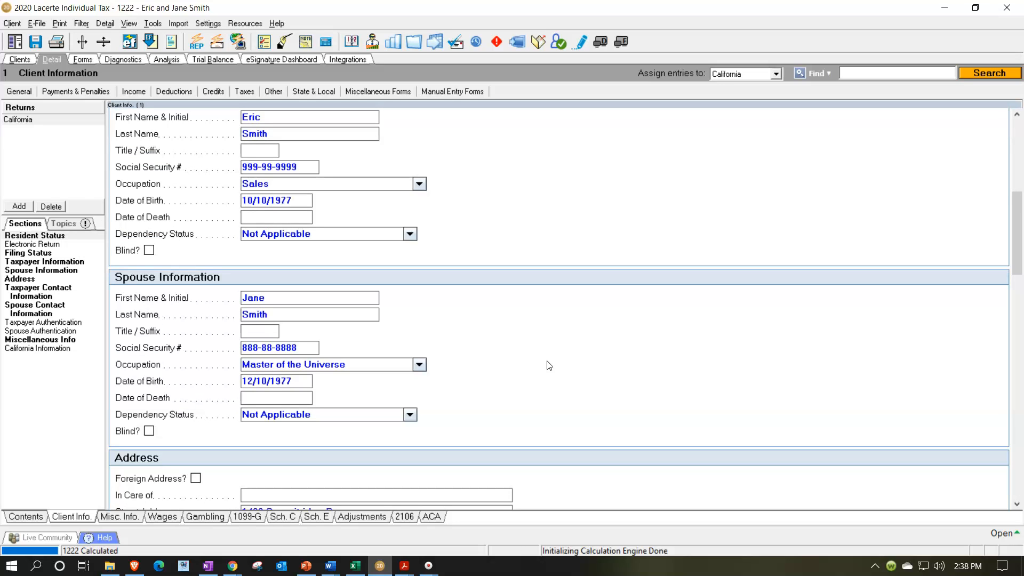
scroll(549, 365, up, 1)
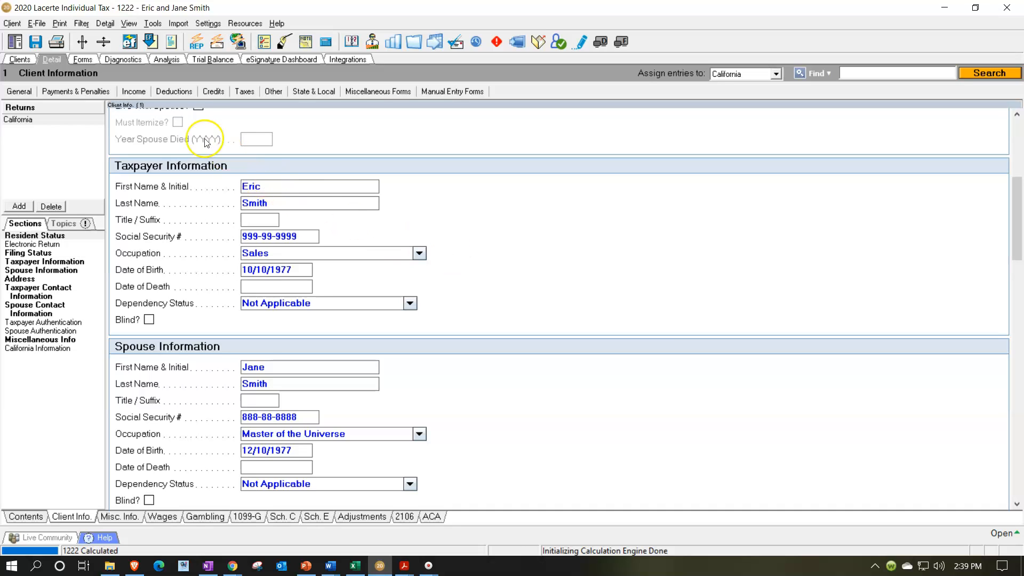
- Open the Wages, Salaries, Tips income input and enter Employer 1 as the first W-2's employer name
click(137, 93)
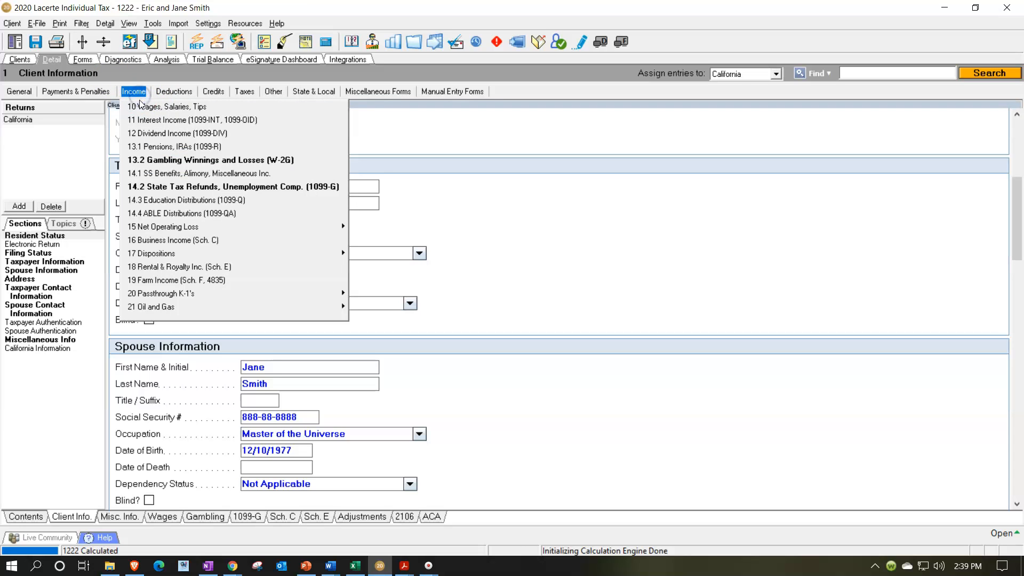
click(134, 107)
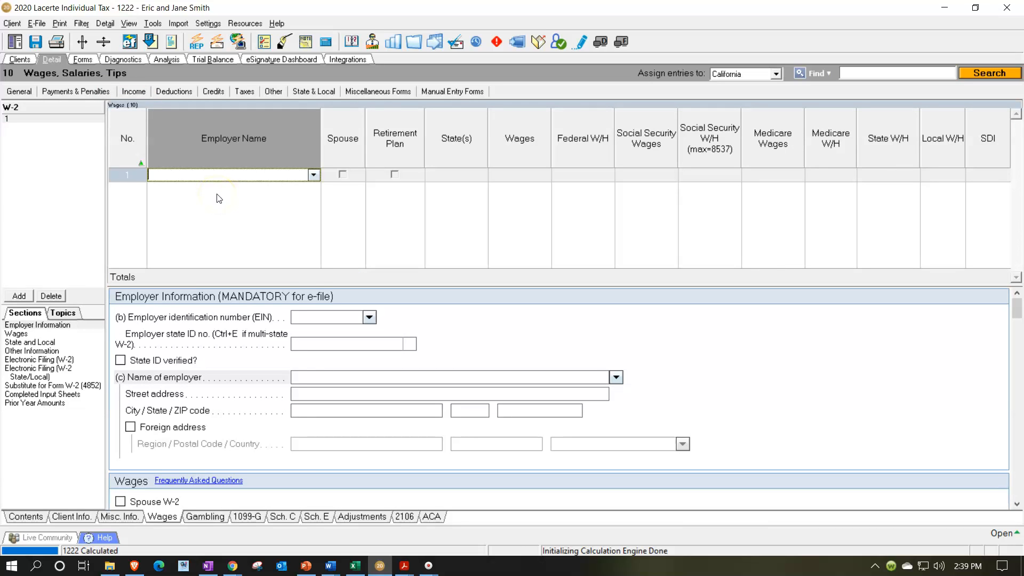
click(213, 177)
text(Employer 1)
key(Tab)
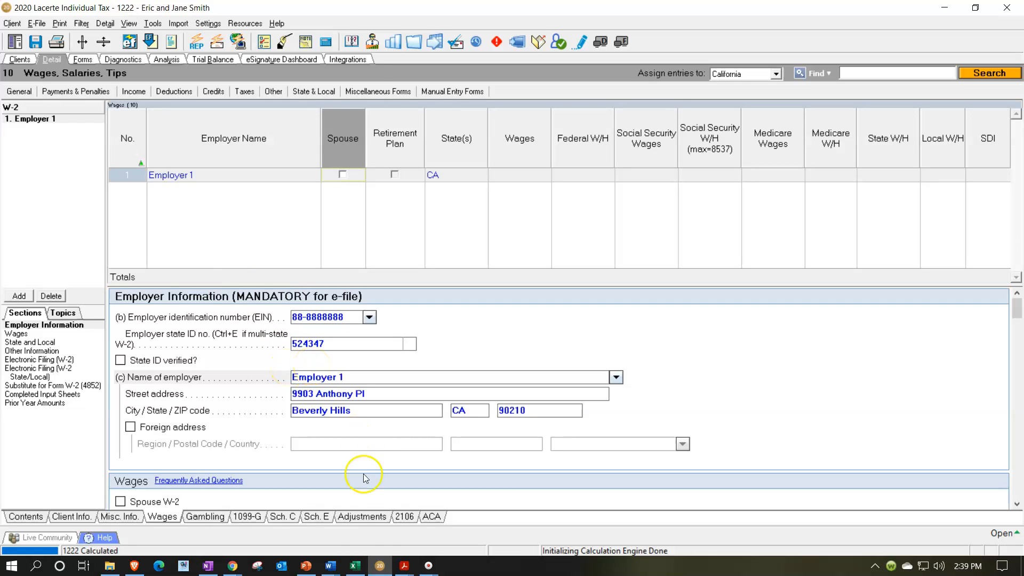
- Check the employer identification number on W-2 1.pdf against the one in Employer 1's information, and select that field
click(402, 568)
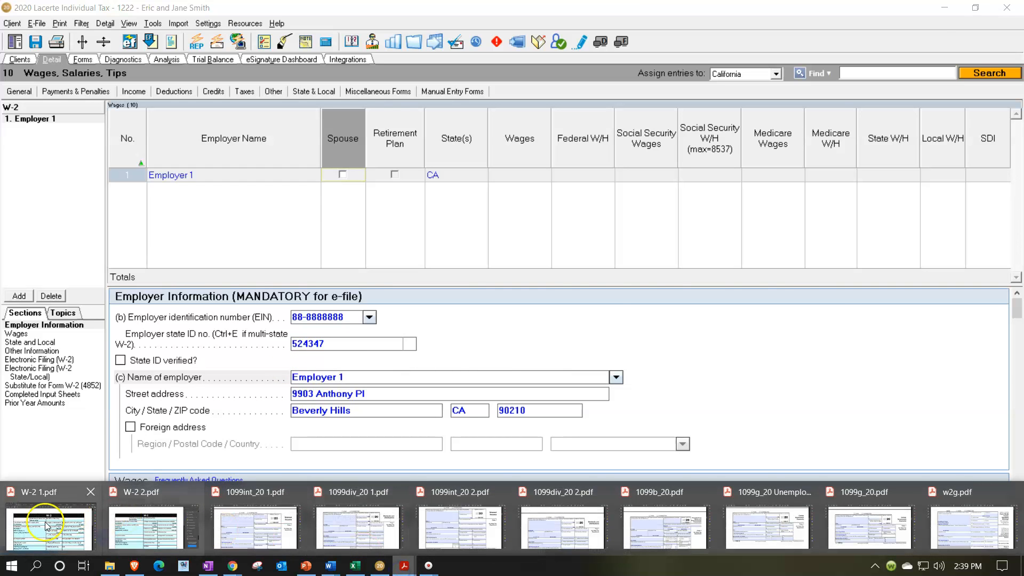
click(48, 528)
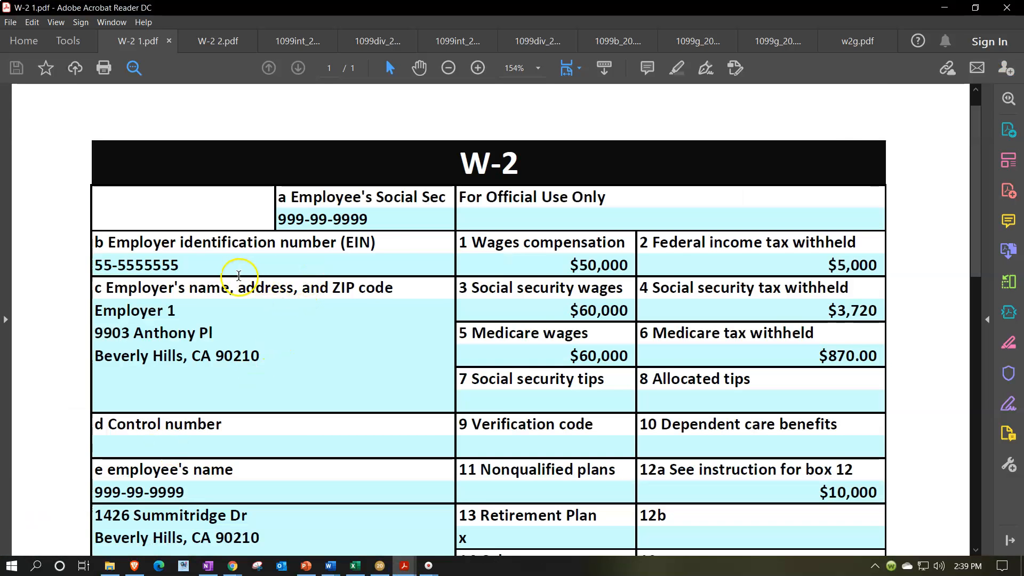
click(943, 8)
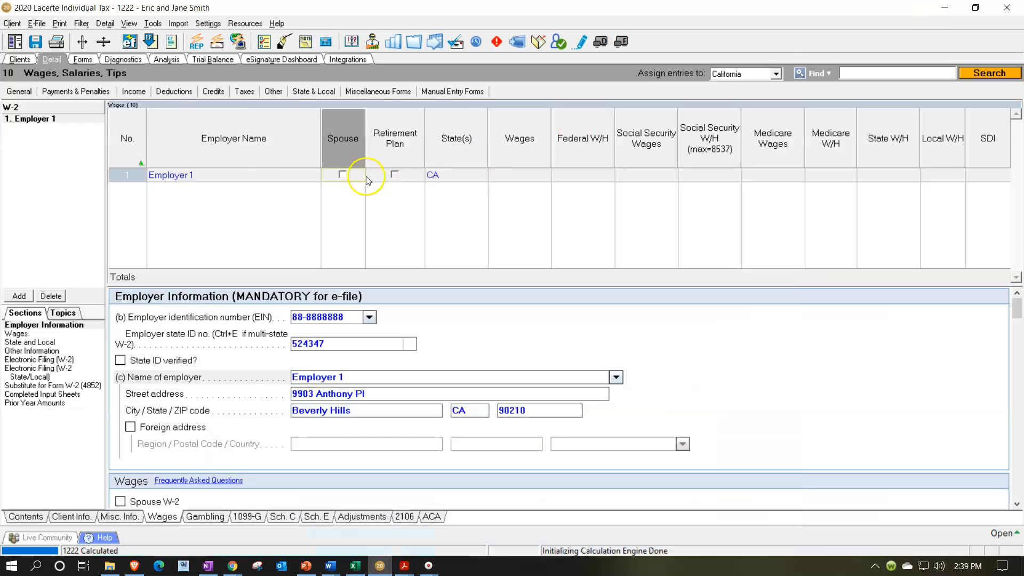
click(277, 311)
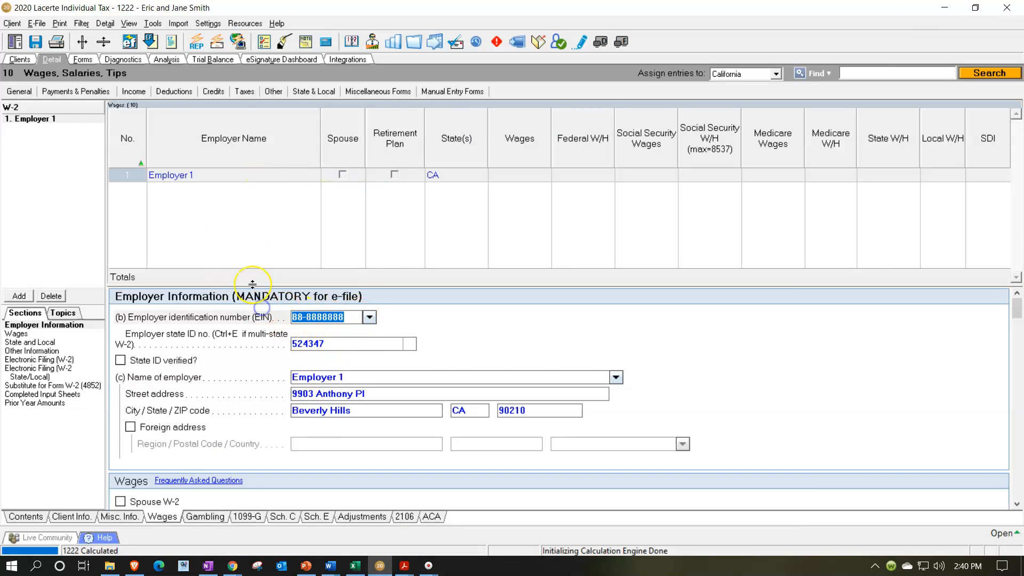
- Set Employer 1's employer identification number to the one on W-2 1.pdf and go through its state ID, name and address fields
text(55-5555555)
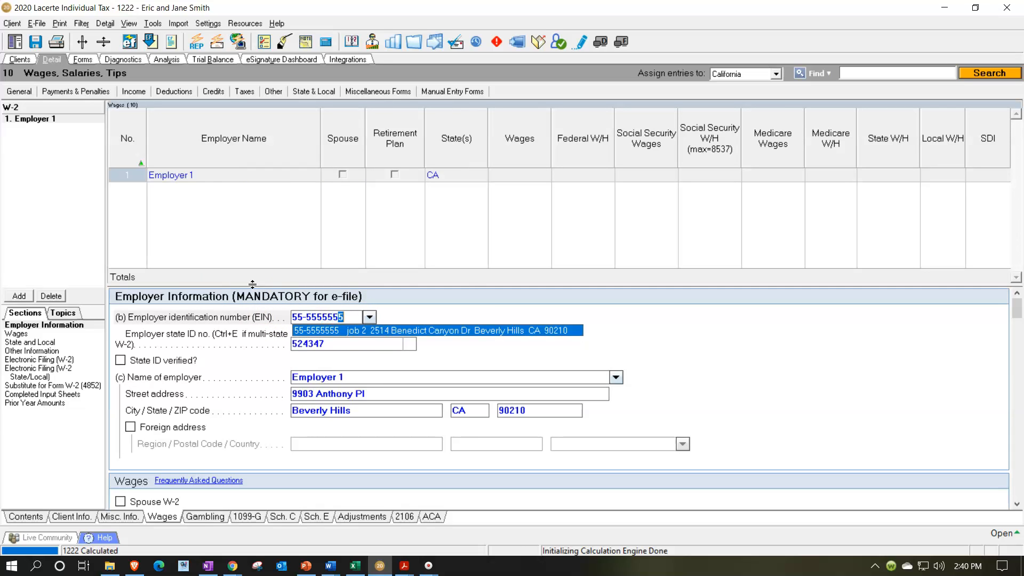
key(Return)
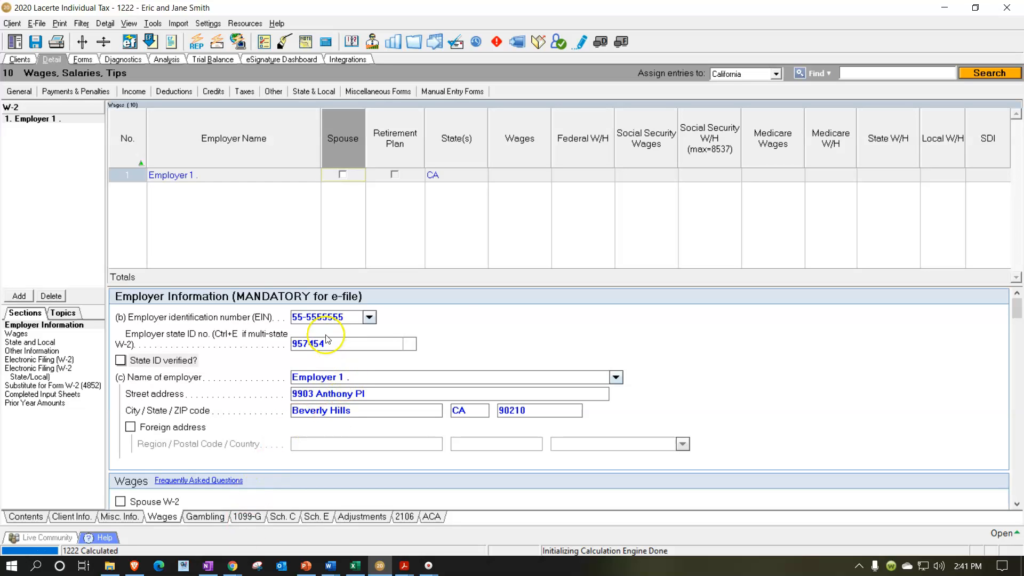
click(323, 317)
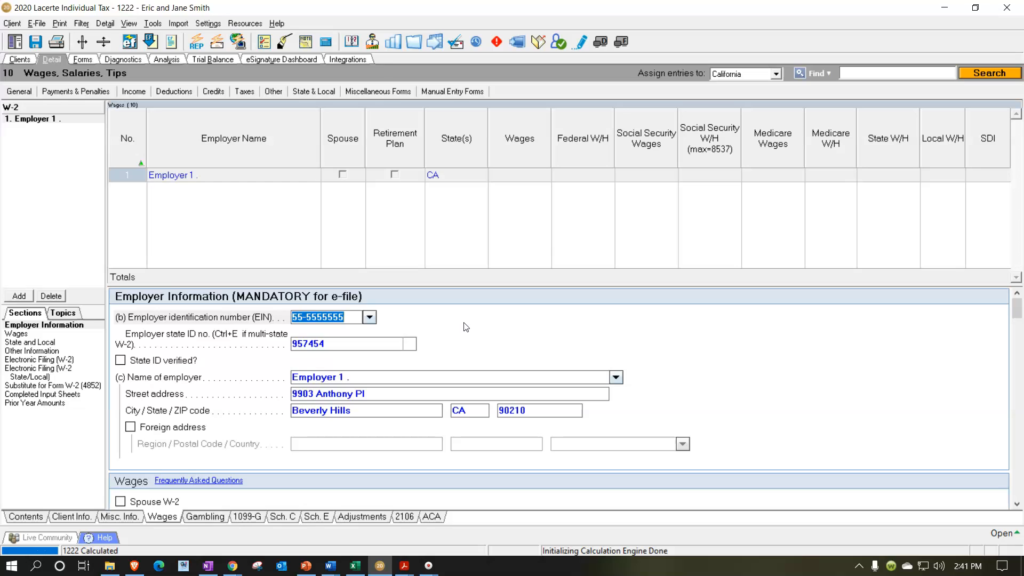
key(Tab)
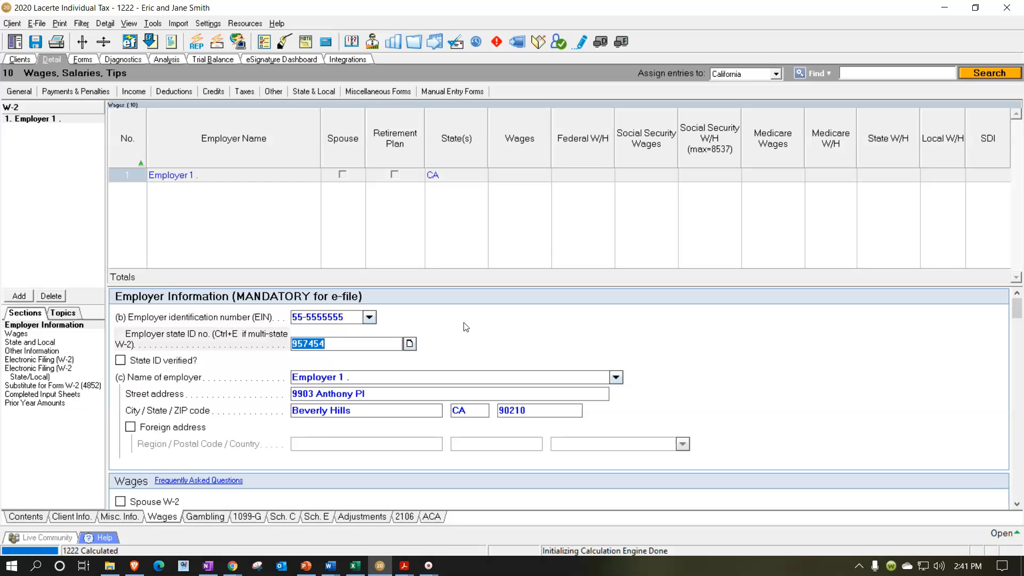
key(Tab)
key(Tab)
key(Tab)
key(Tab)
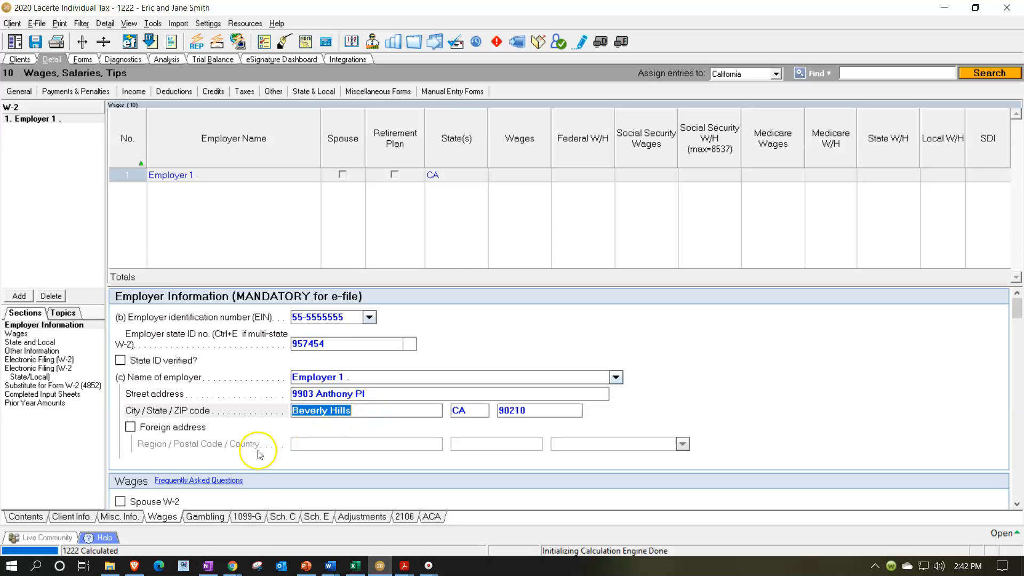
- Compare Employer 1's address with W-2 1.pdf and enter 50,000 as its wages in Lacerte
click(234, 569)
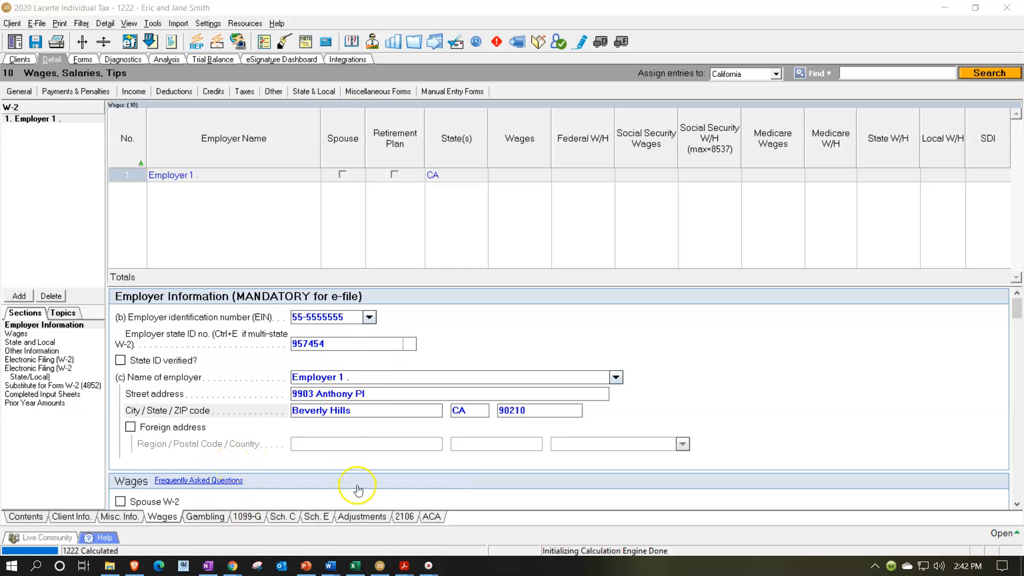
mouse_move(404, 565)
click(75, 526)
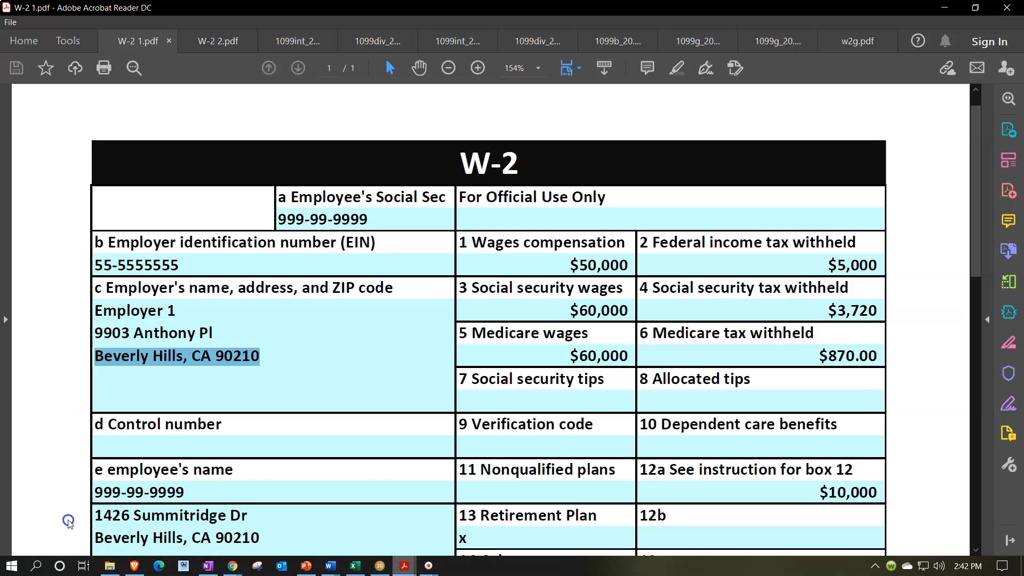
click(363, 380)
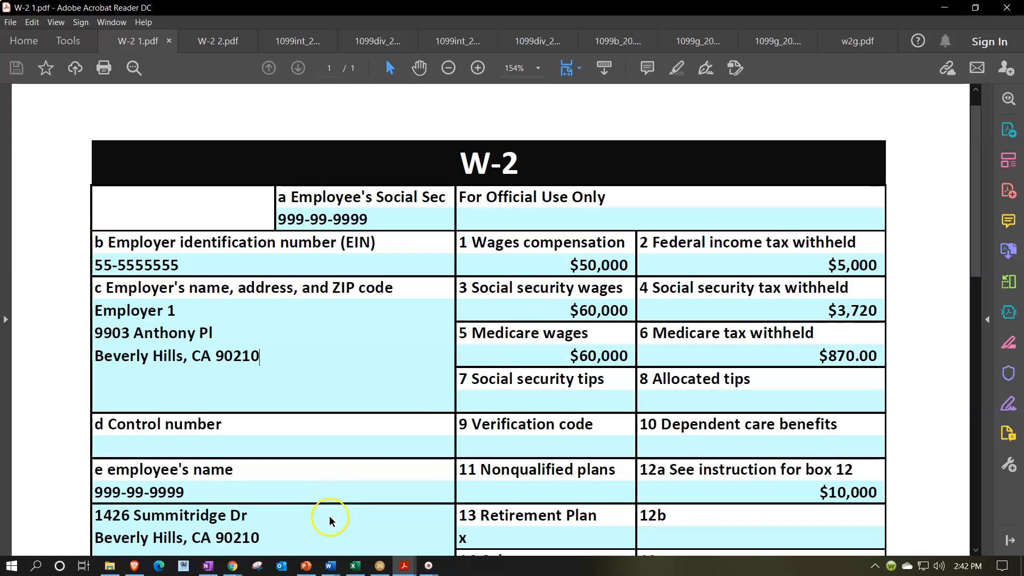
click(380, 566)
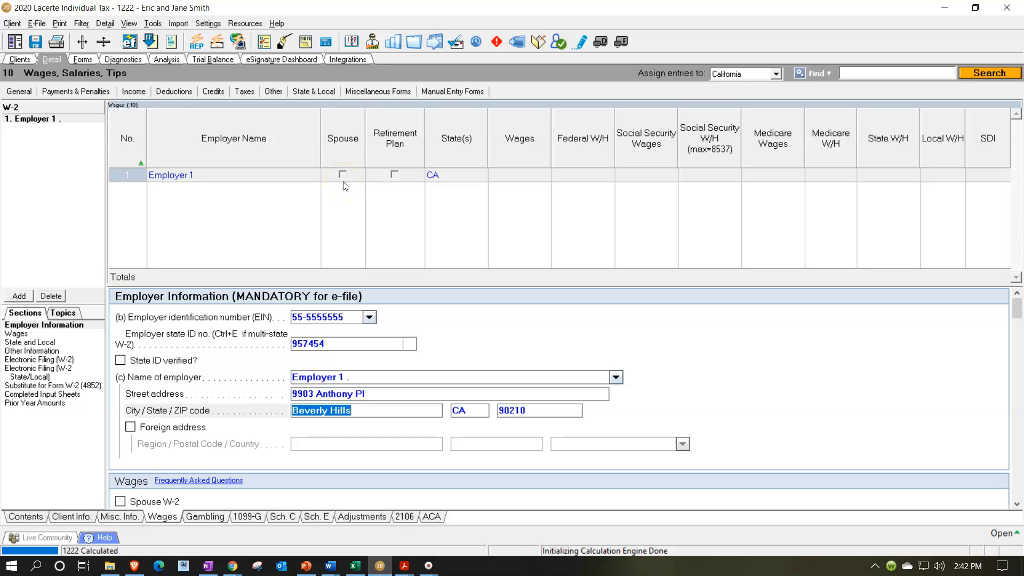
click(517, 176)
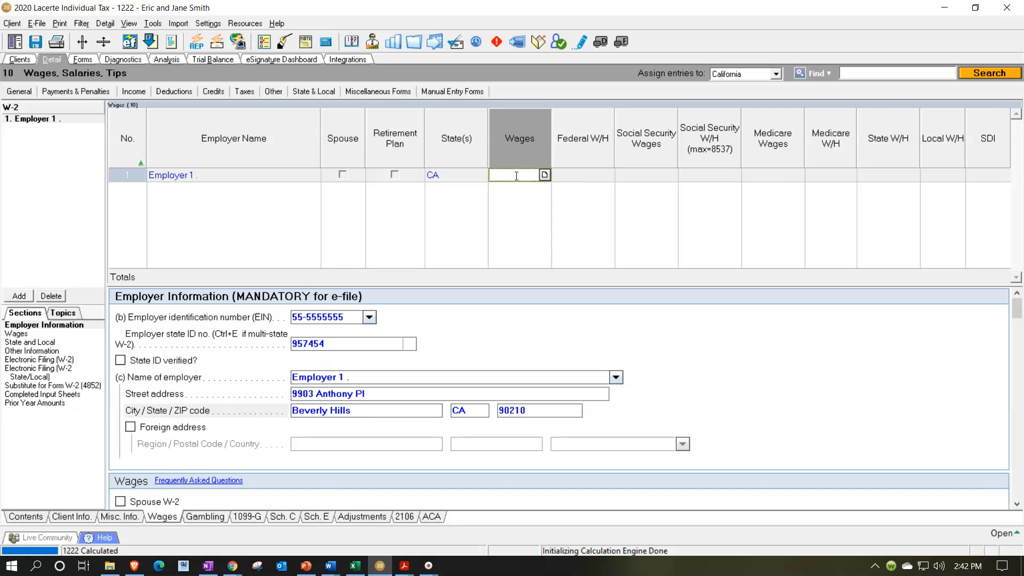
text(50000)
key(Tab)
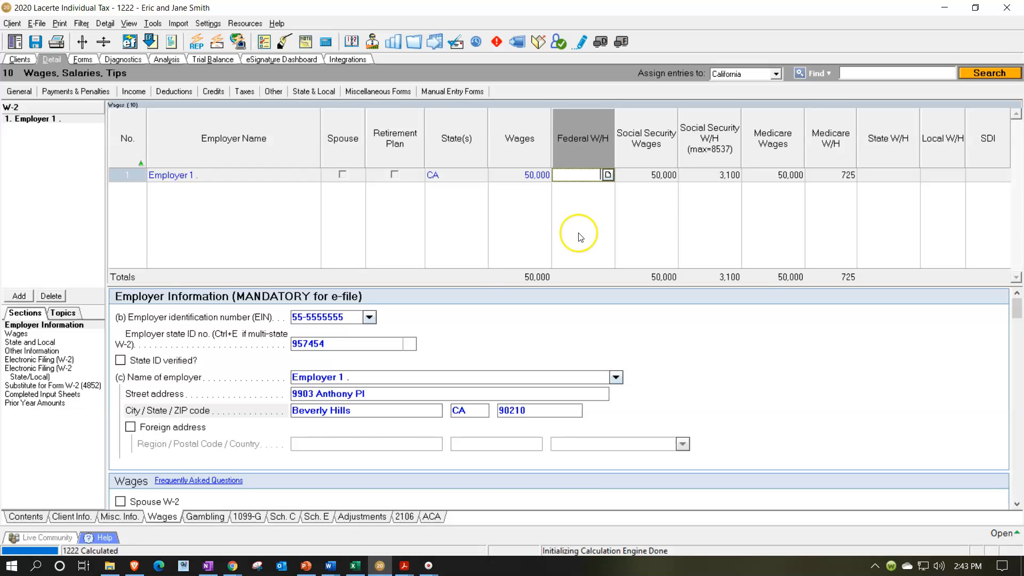
- Look up box 2 on W-2 1.pdf and enter 5,000 as Employer 1's federal withholding in Lacerte
click(404, 568)
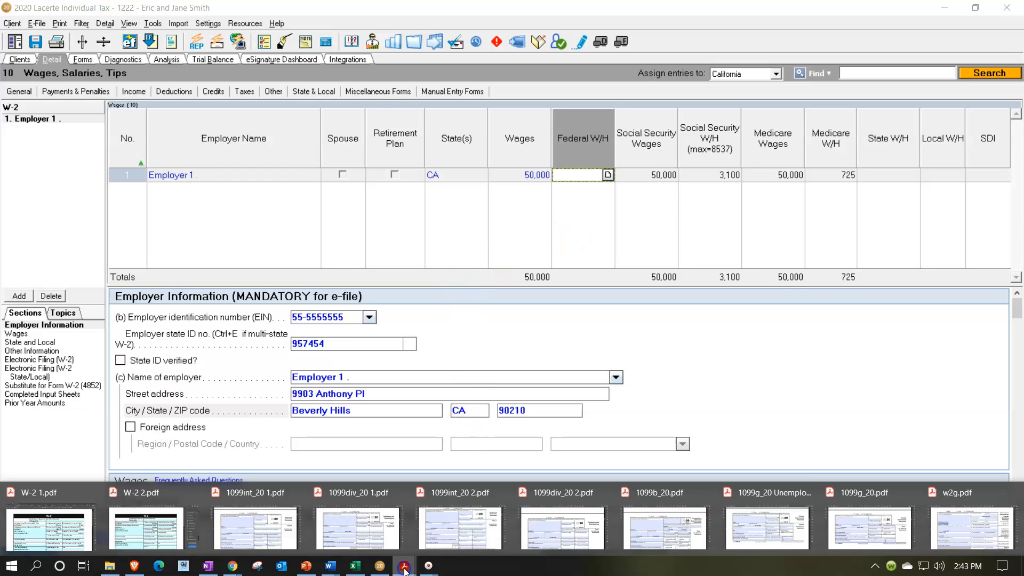
click(59, 537)
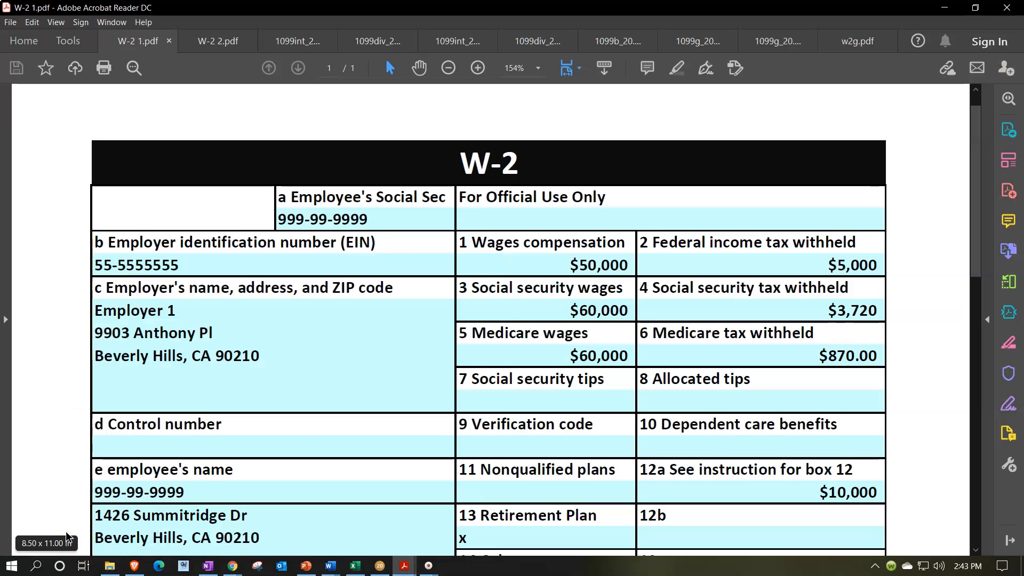
click(559, 383)
click(774, 295)
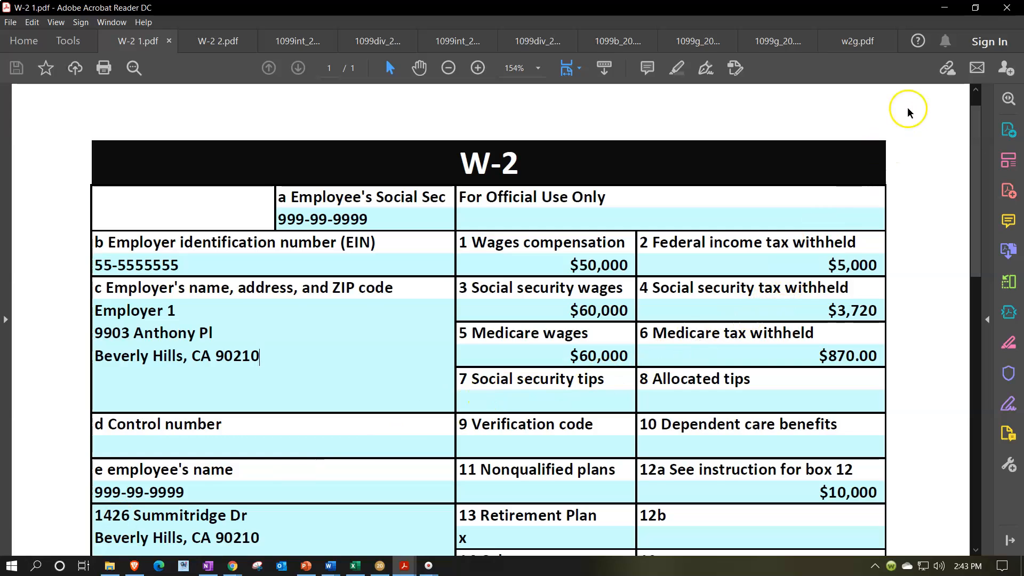
click(942, 10)
text(5,000)
key(Tab)
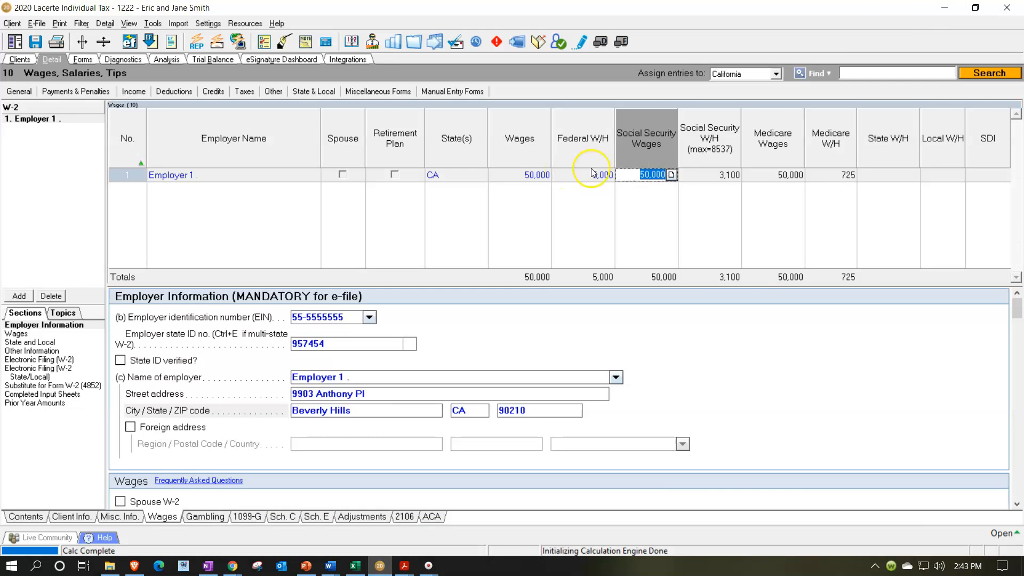
- Check box 3 on W-2 1.pdf and set Employer 1's Social Security wages to 60,000, moving on to state withholding
click(404, 565)
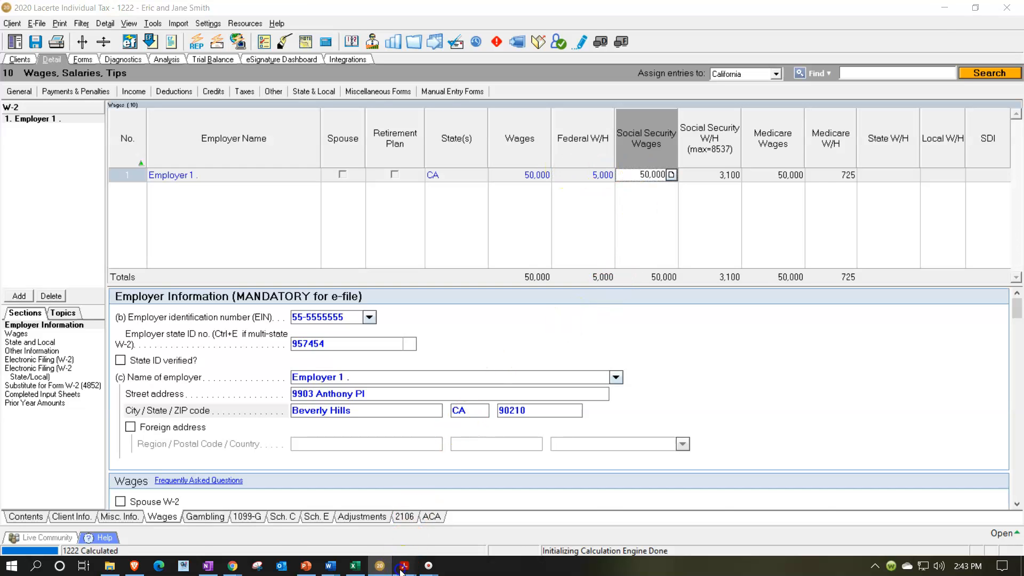
click(51, 527)
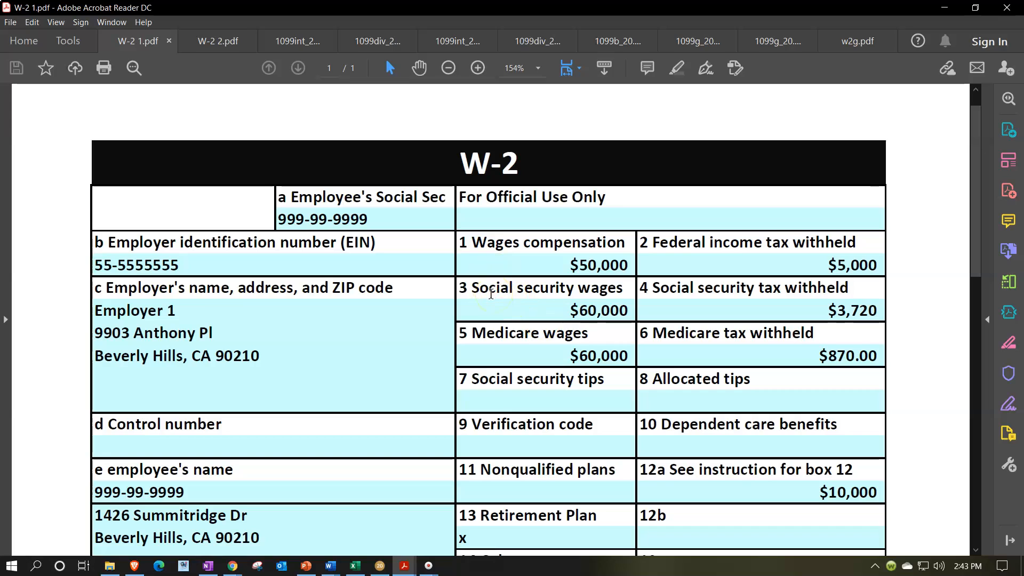
click(514, 301)
click(515, 302)
click(377, 569)
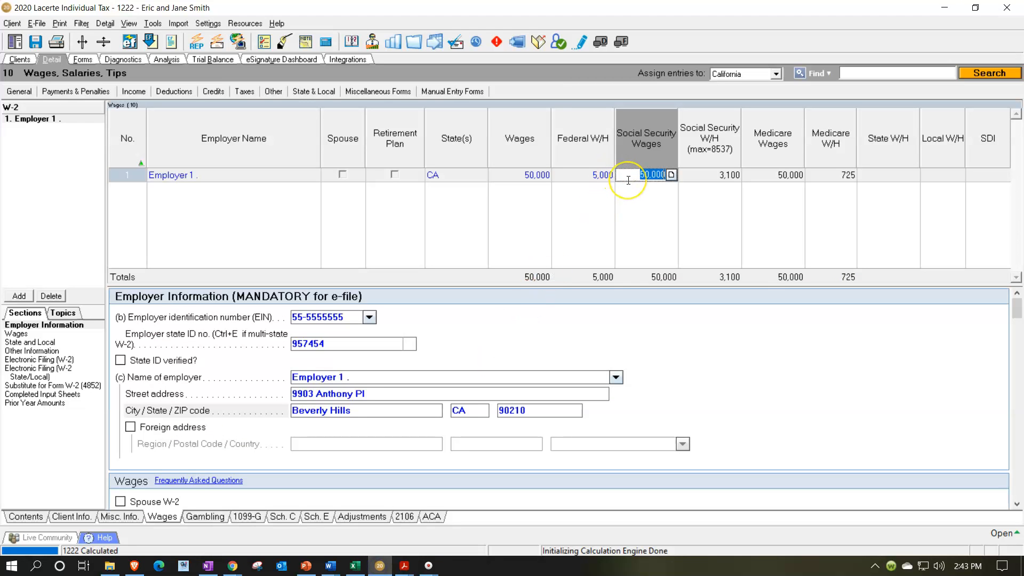
text(60000)
key(Tab)
key(Tab)
key(Tab)
key(Tab)
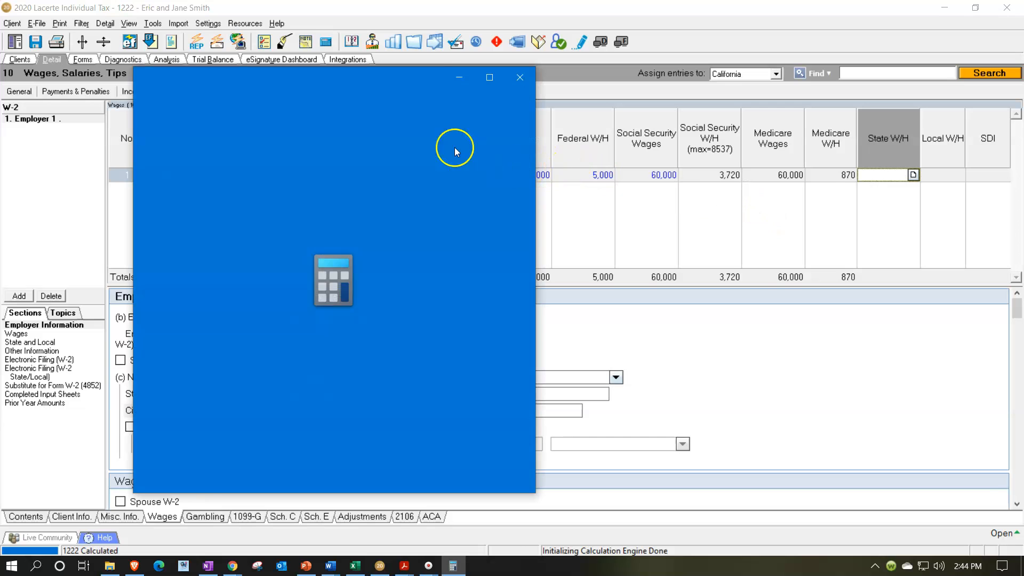
- Verify the Social Security withholding by multiplying 60,000 by .062 in a calculator kept on top of Lacerte
click(240, 80)
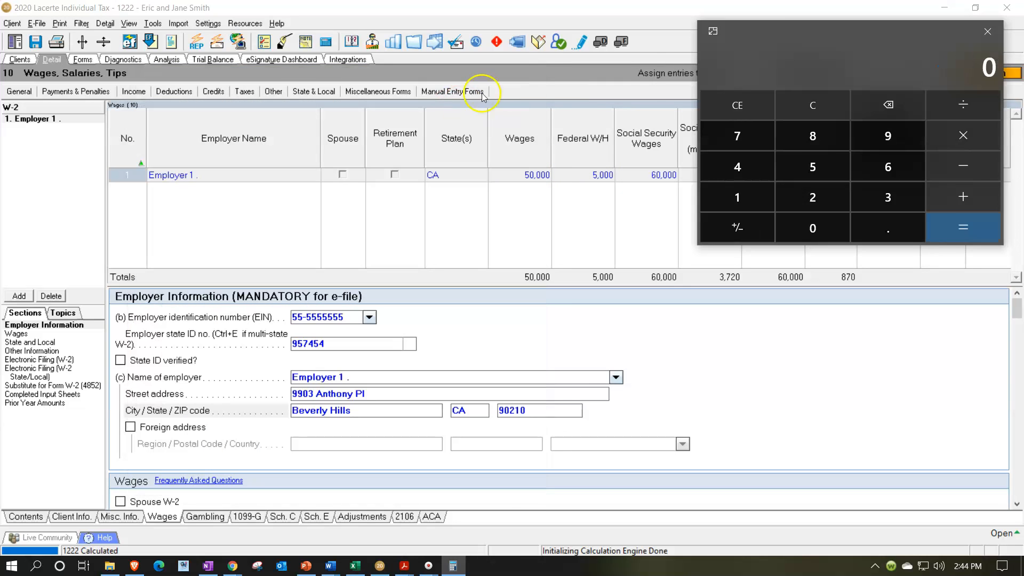
drag(799, 36, 691, 213)
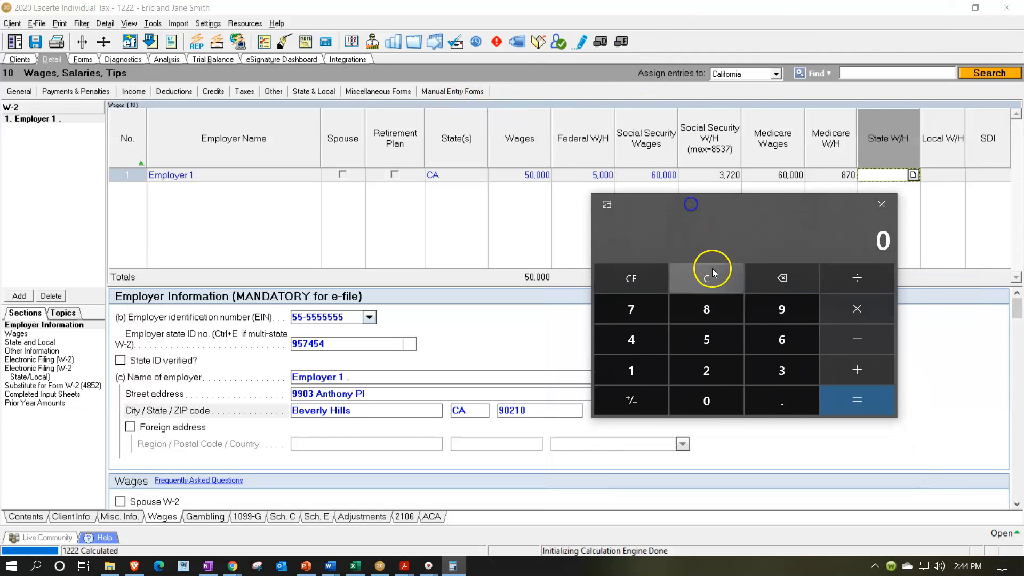
text(6)
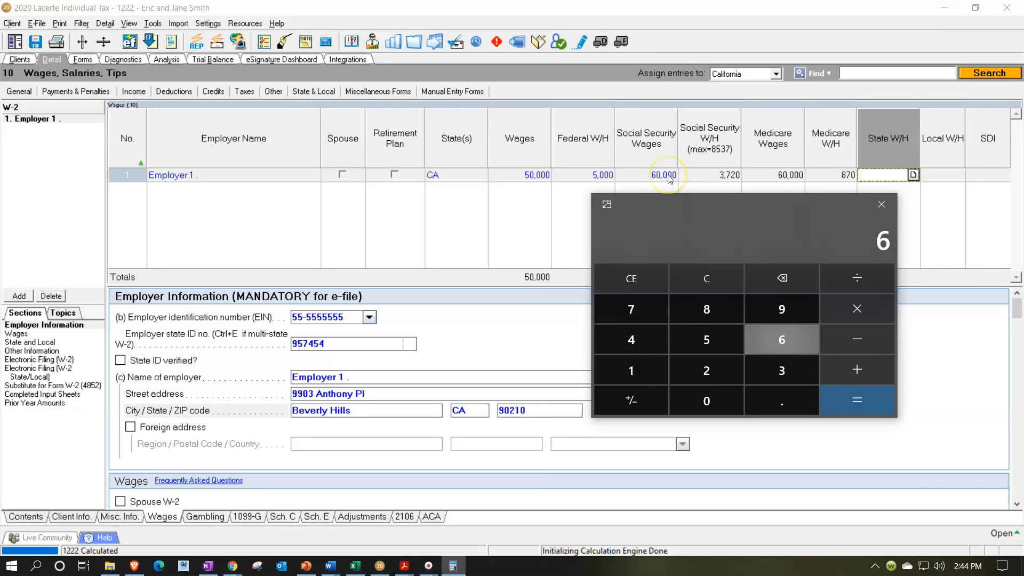
text(00000)
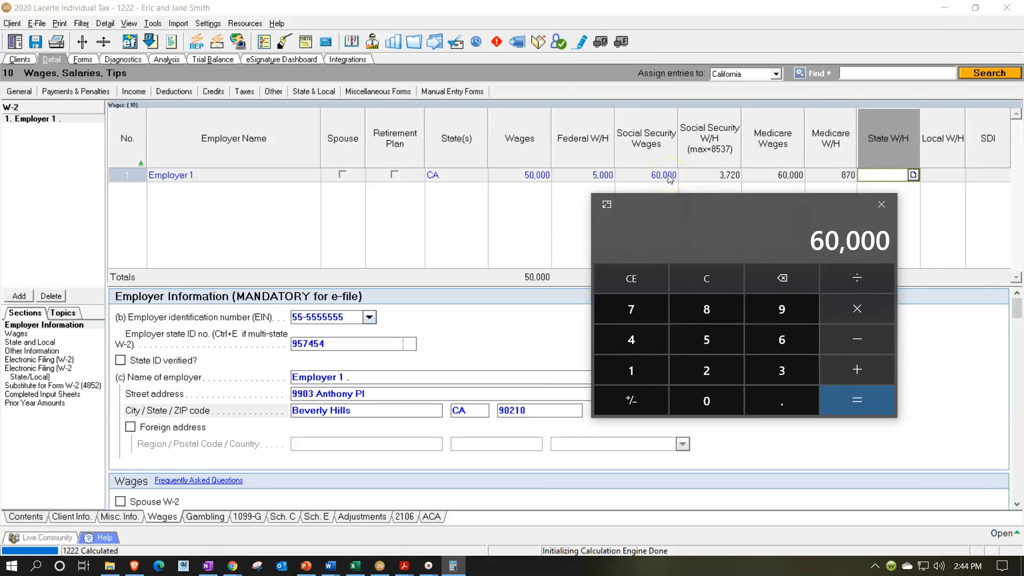
text(*.062)
key(Return)
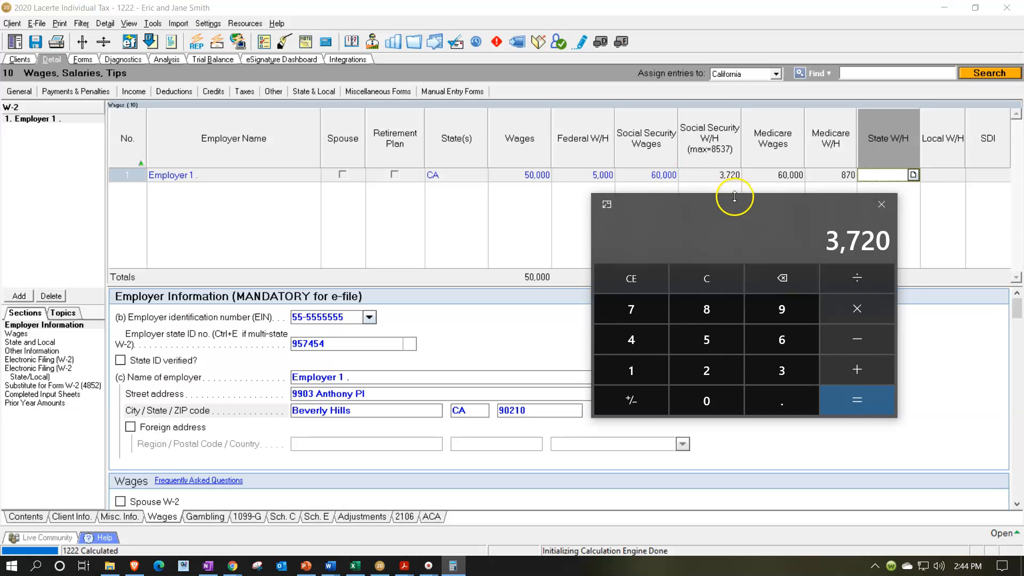
- Verify the Medicare withholding by multiplying 60,000 by .0145 in the calculator, and move the calculator out of the way
click(710, 278)
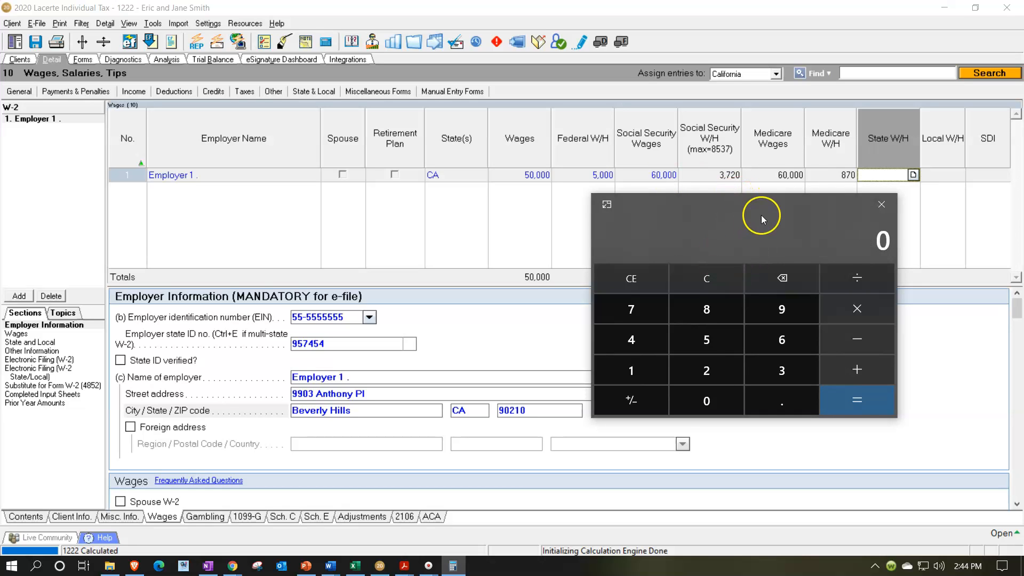
text(600000)
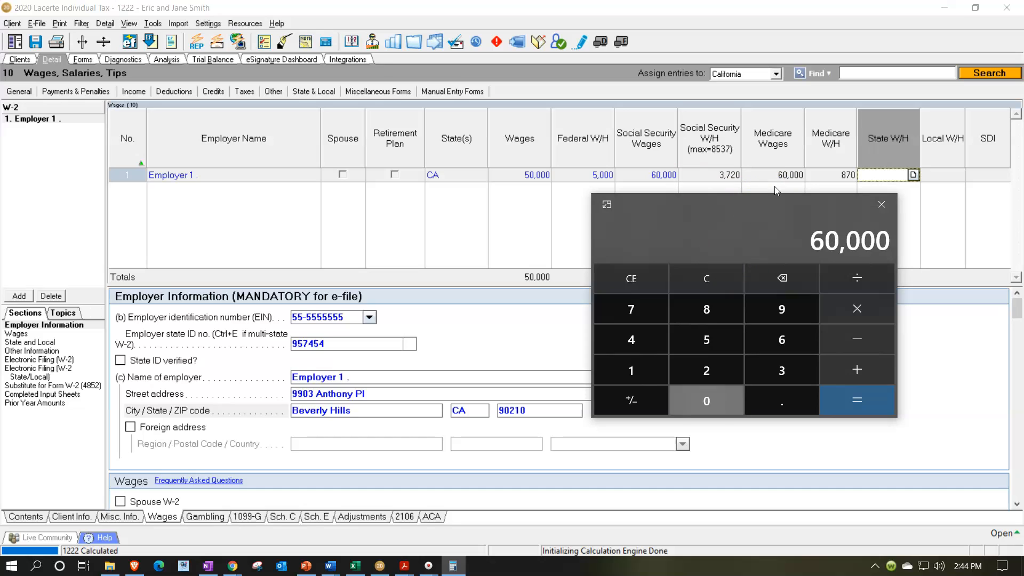
text(*.0145)
key(Return)
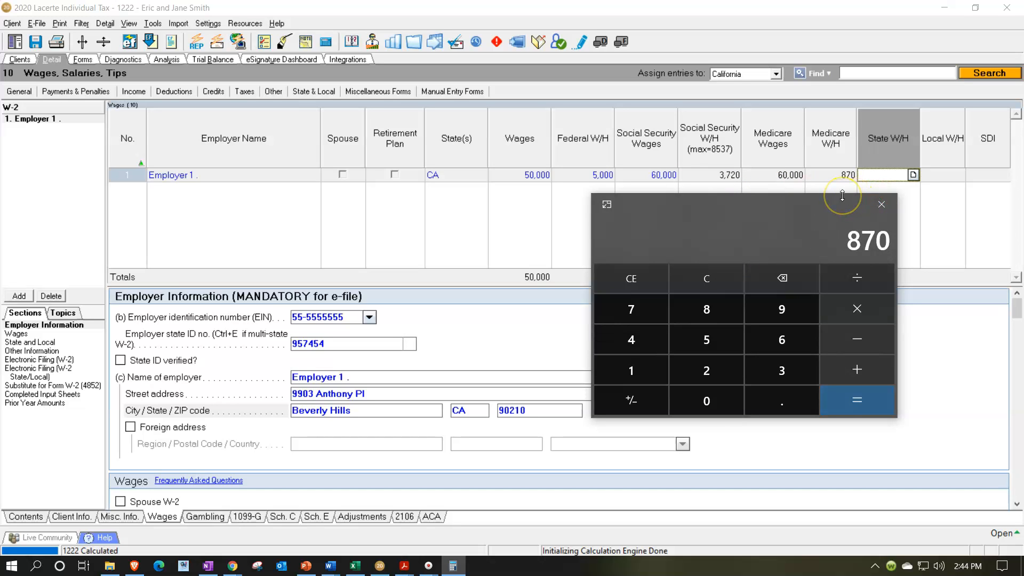
drag(748, 208, 740, 1)
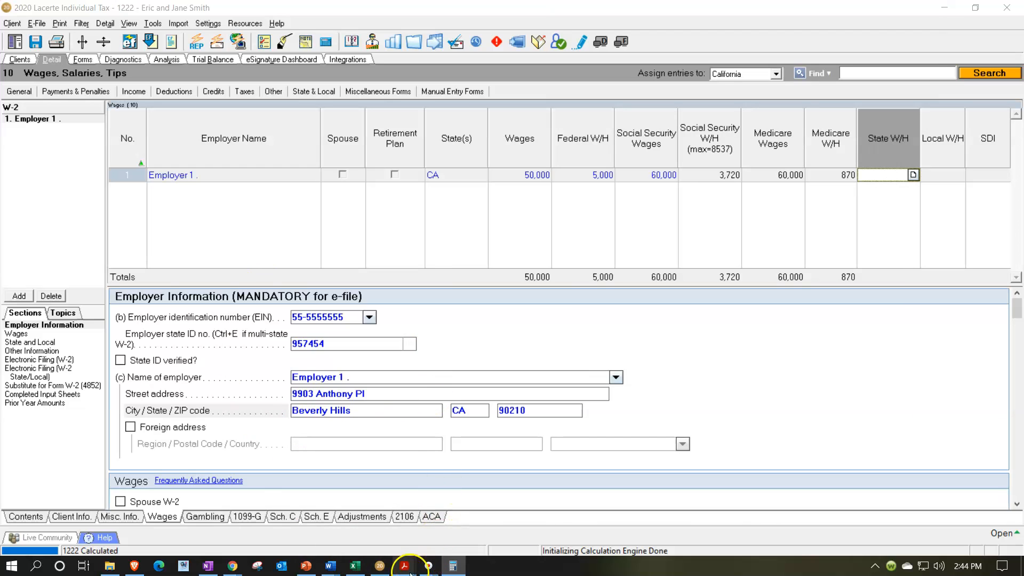
- Review W-2 1.pdf and fill Employer 1's box 12a in Lacerte with code D - Elective deferrals to 401(k) plan and amount 10,000
mouse_move(403, 566)
click(56, 534)
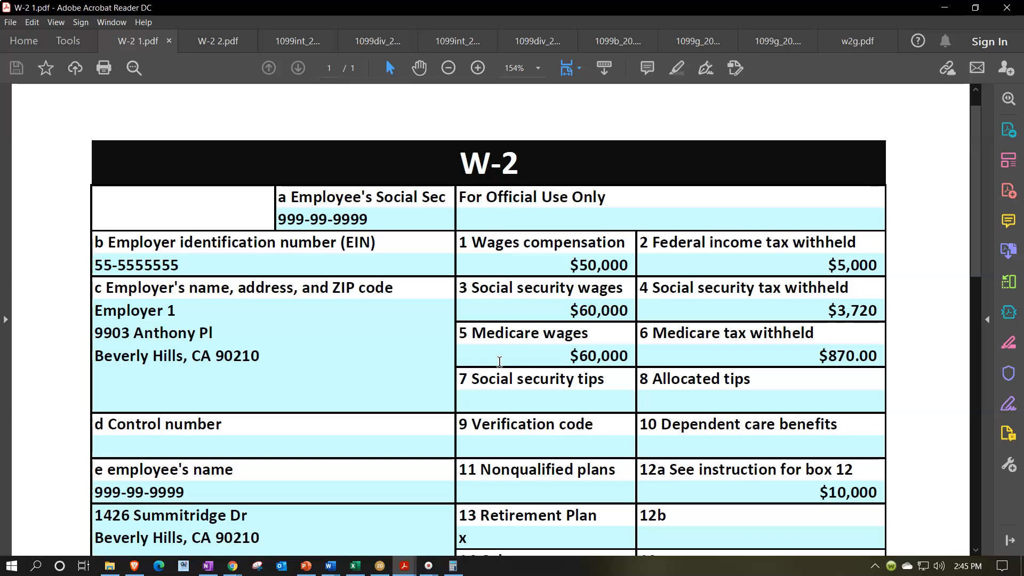
click(504, 333)
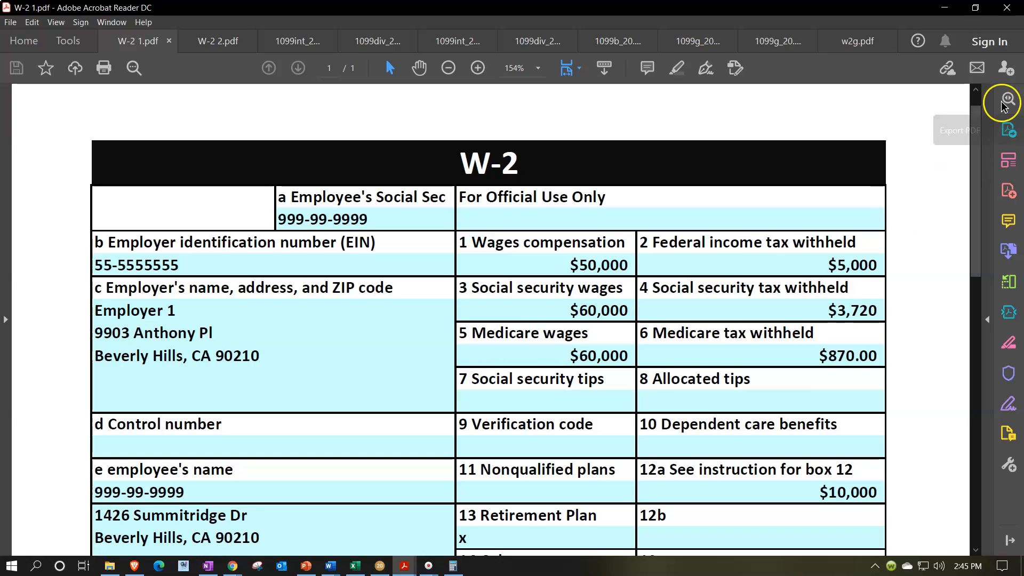
click(943, 9)
scroll(757, 357, down, 6)
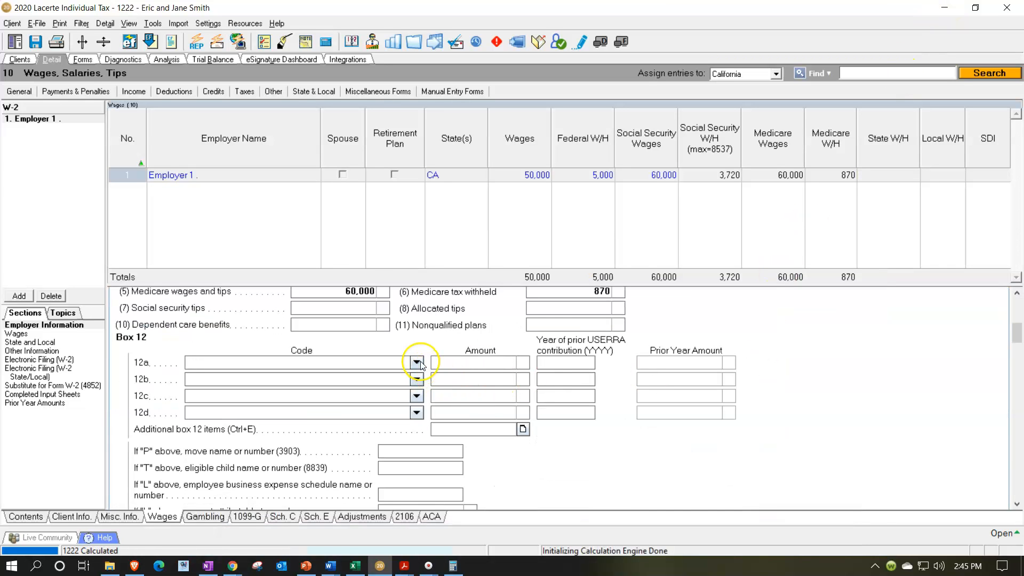
click(417, 363)
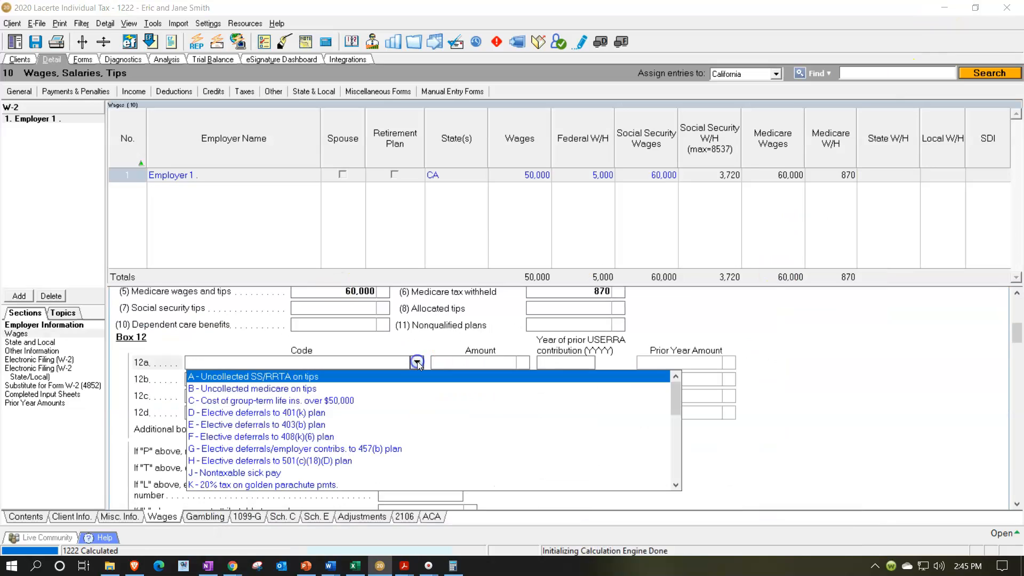
click(362, 413)
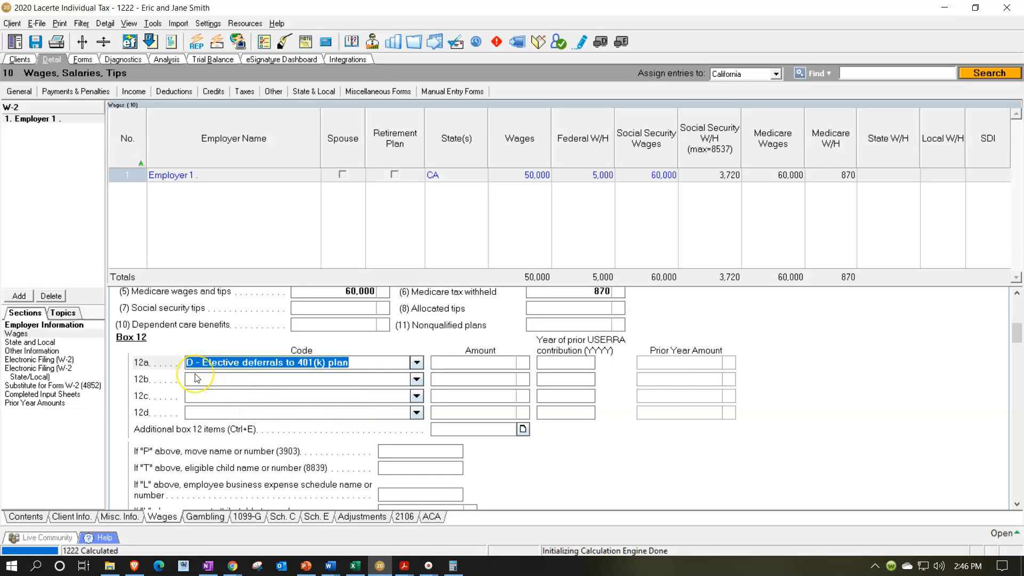
key(Tab)
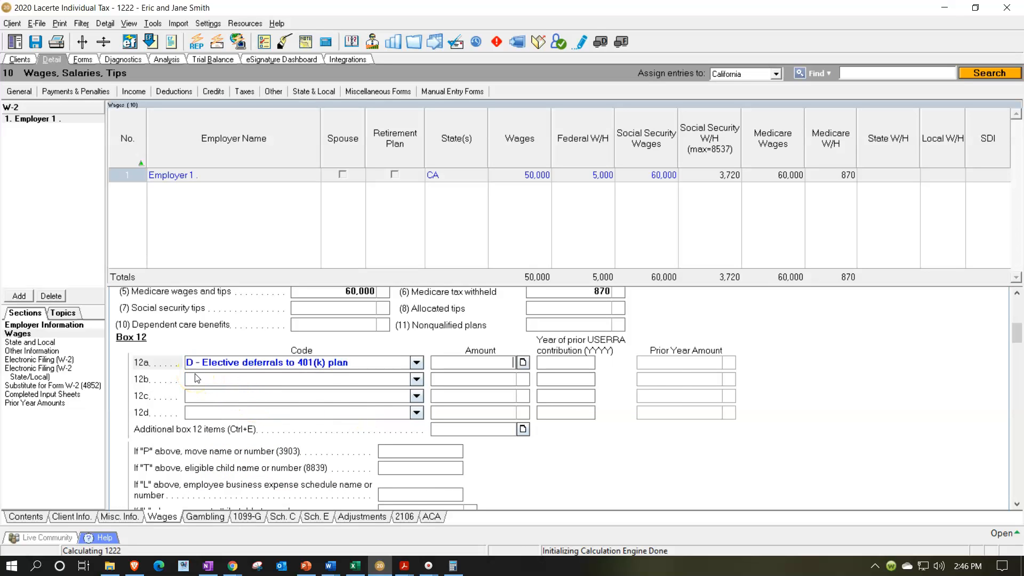
text(10,000)
key(Tab)
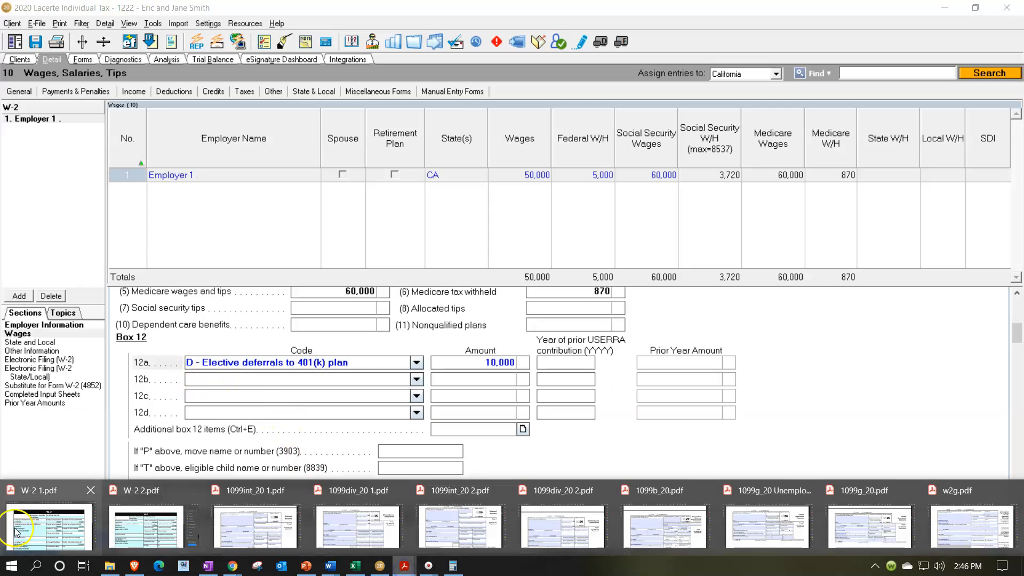
- Consult the box 12 code descriptions in the IRS 2021 Form W-2 employee instructions and return to W-2 1.pdf
click(404, 568)
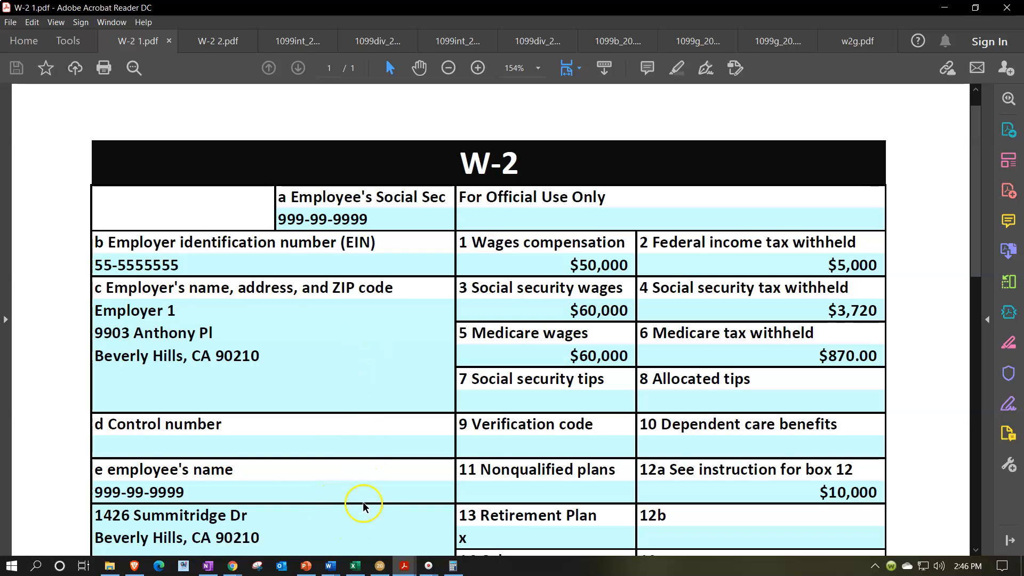
mouse_move(232, 565)
click(287, 520)
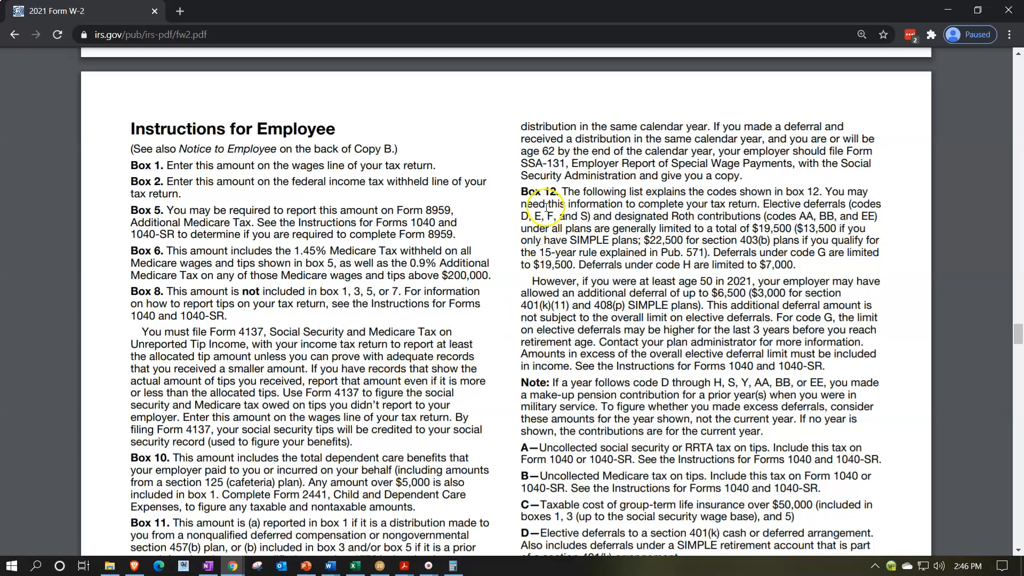
scroll(547, 225, down, 2)
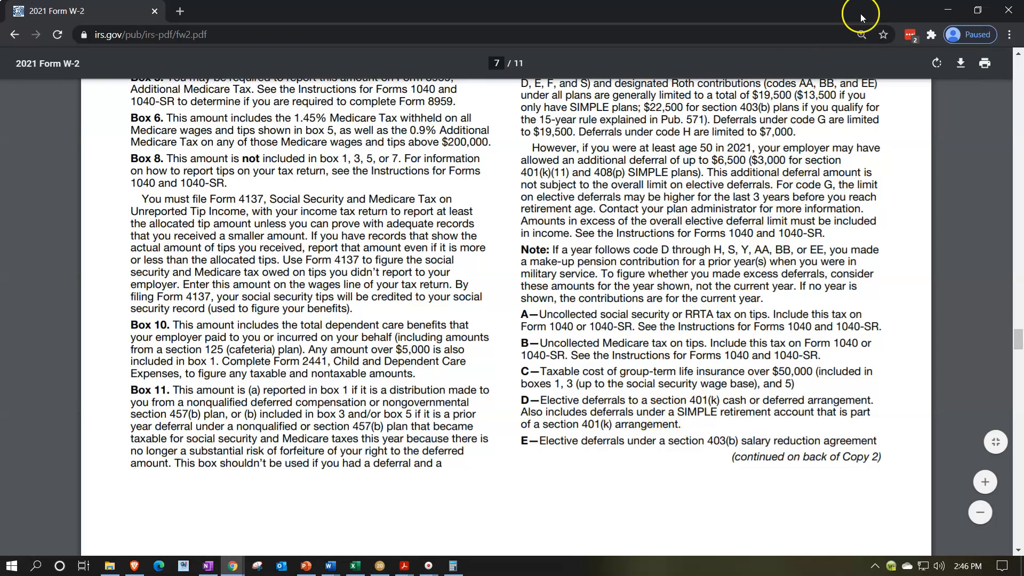
click(942, 9)
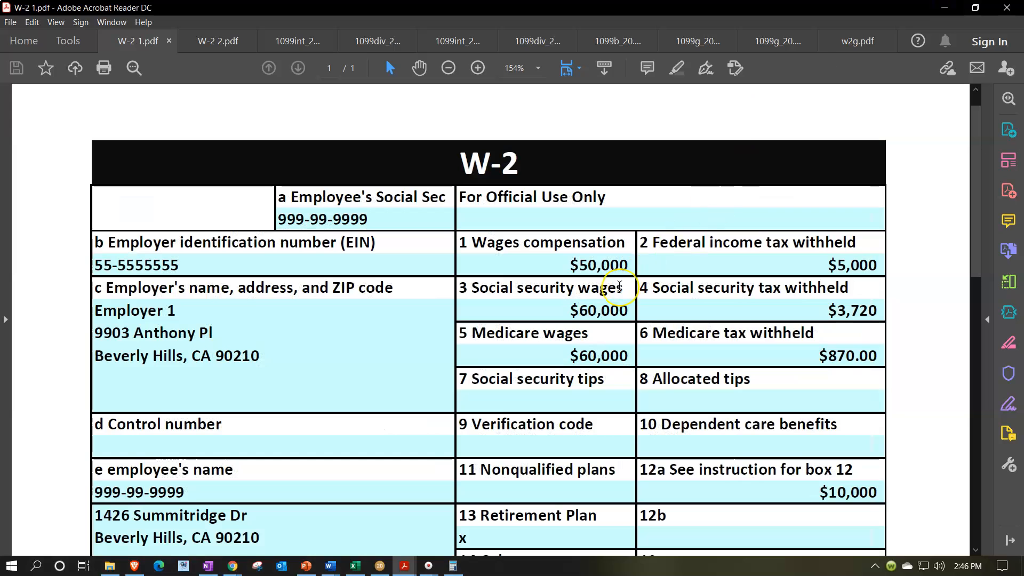
- Check box 13 on W-2 1.pdf and mark Employer 1 as having a retirement plan in Lacerte
scroll(619, 287, down, 1)
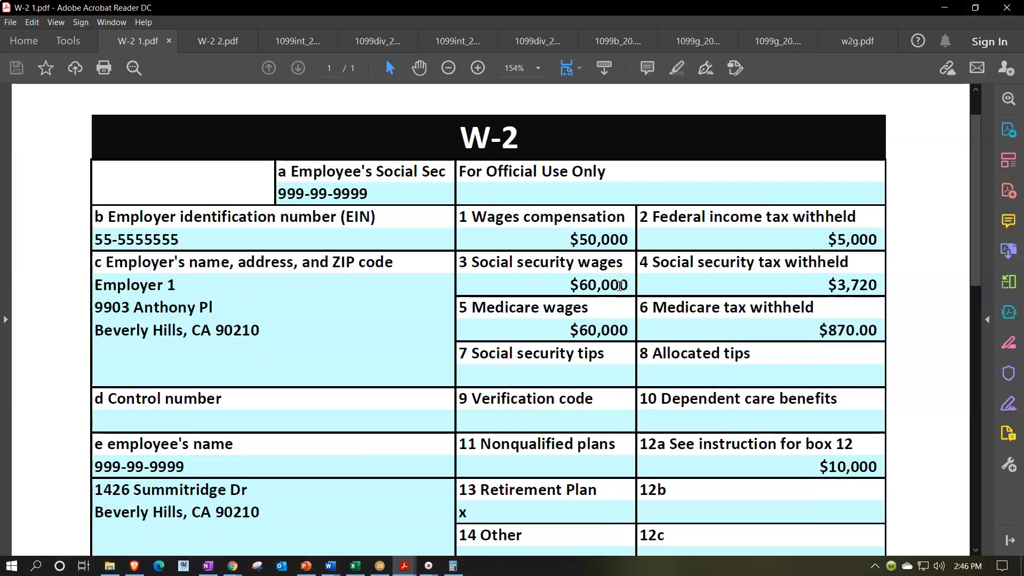
scroll(652, 480, down, 2)
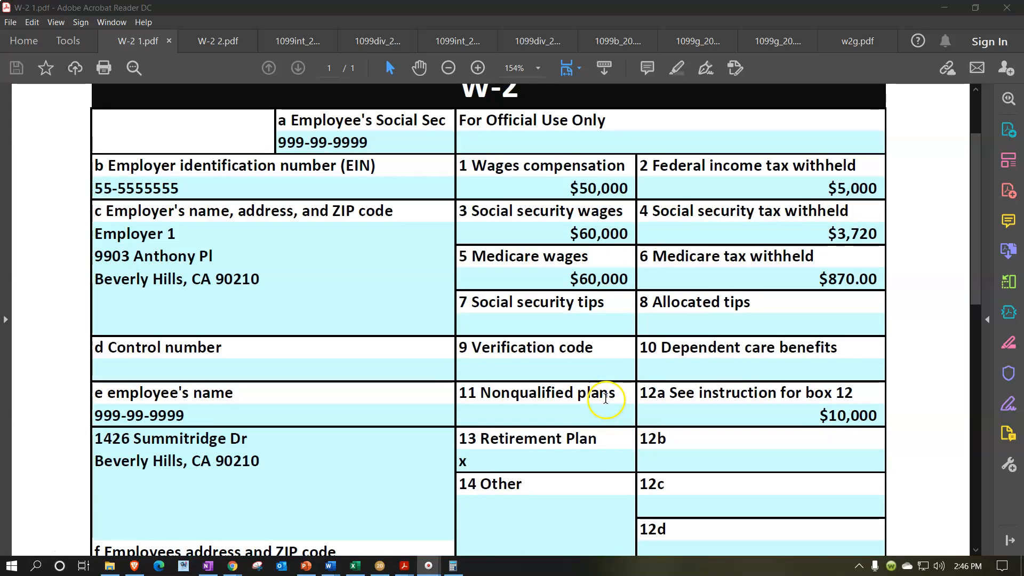
scroll(526, 462, down, 1)
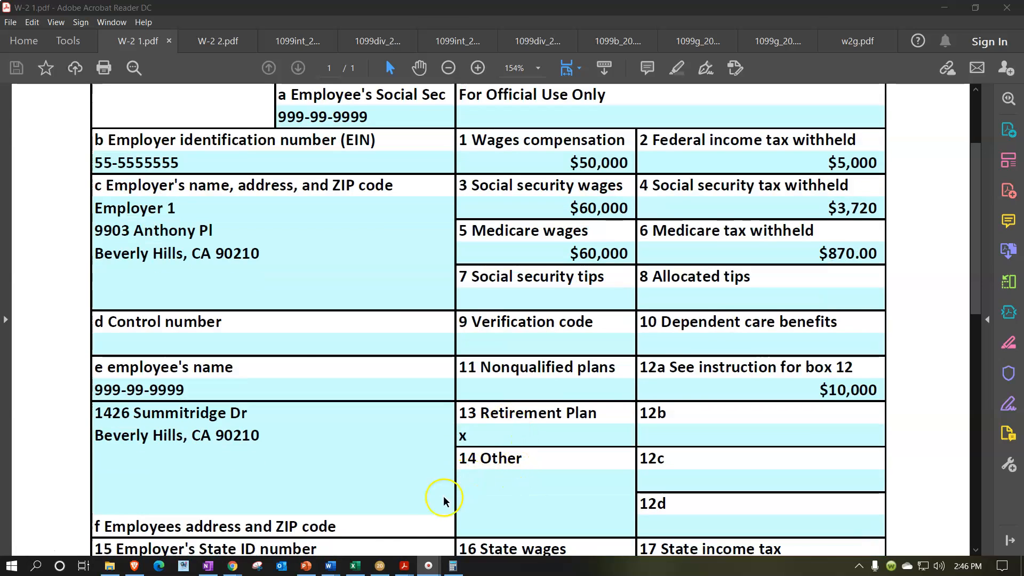
click(380, 564)
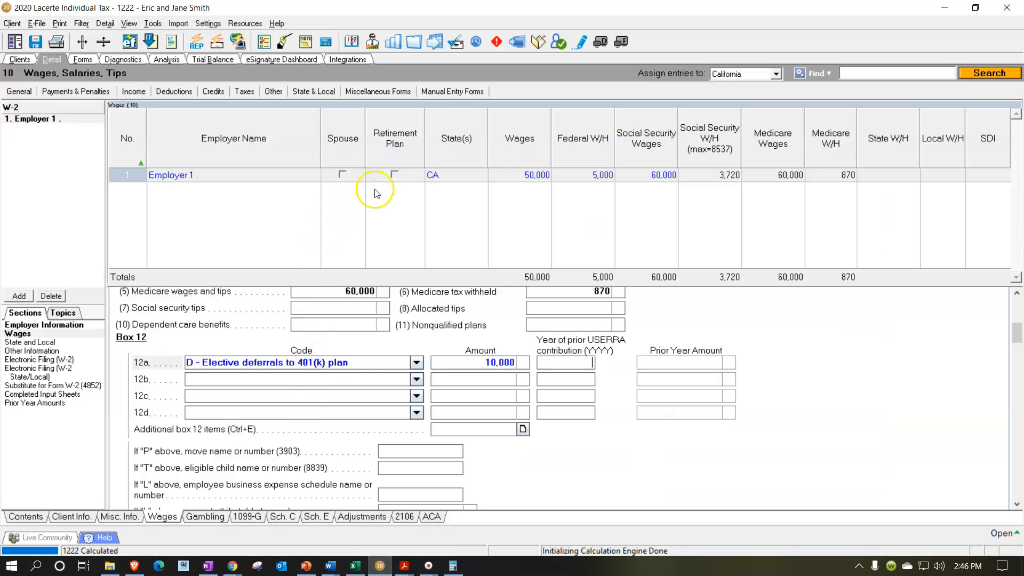
click(394, 177)
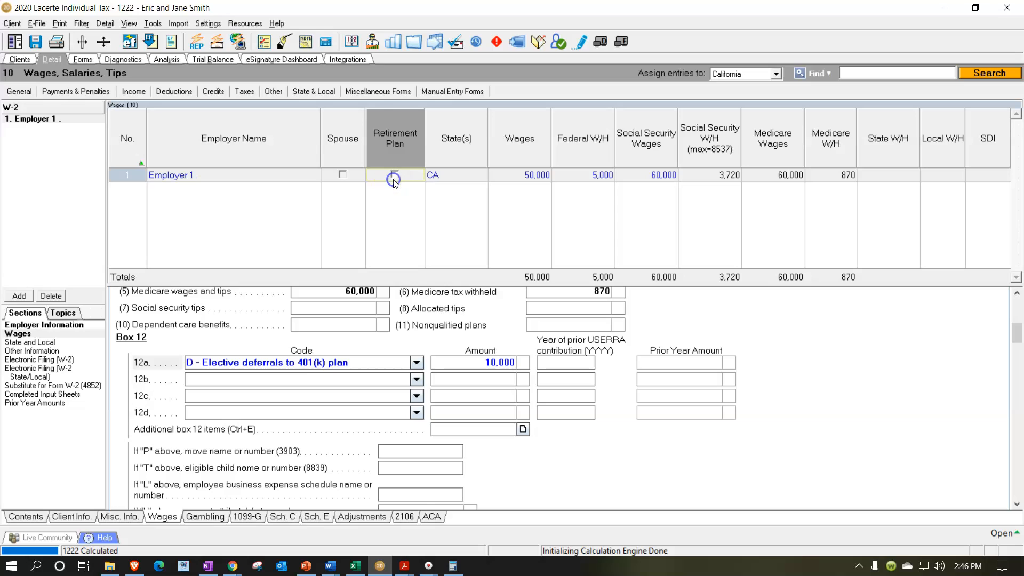
click(395, 174)
click(812, 326)
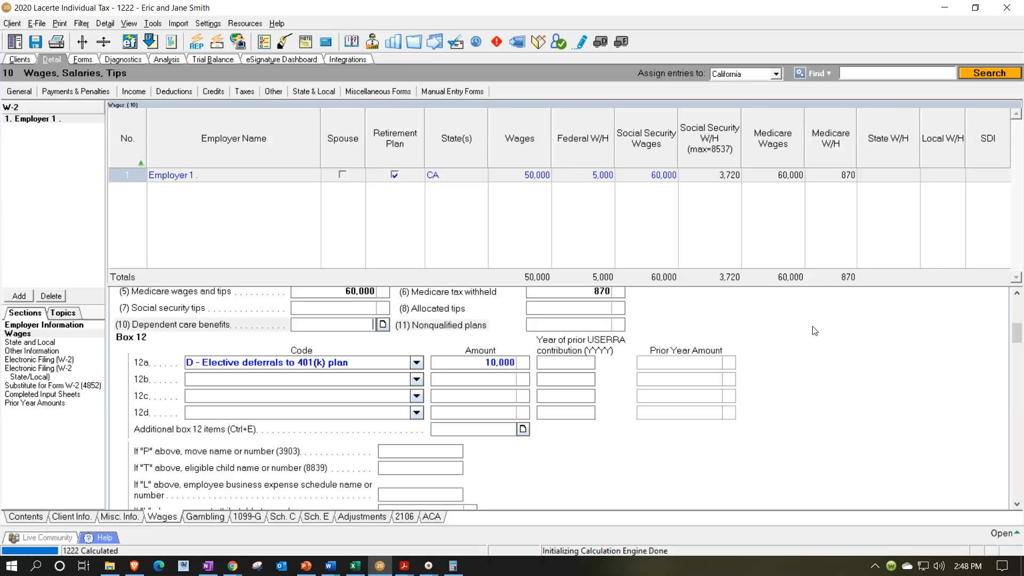
- Review the wages and total income lines on Form 1040 page 1, and return to the W-2 entry screen
click(83, 60)
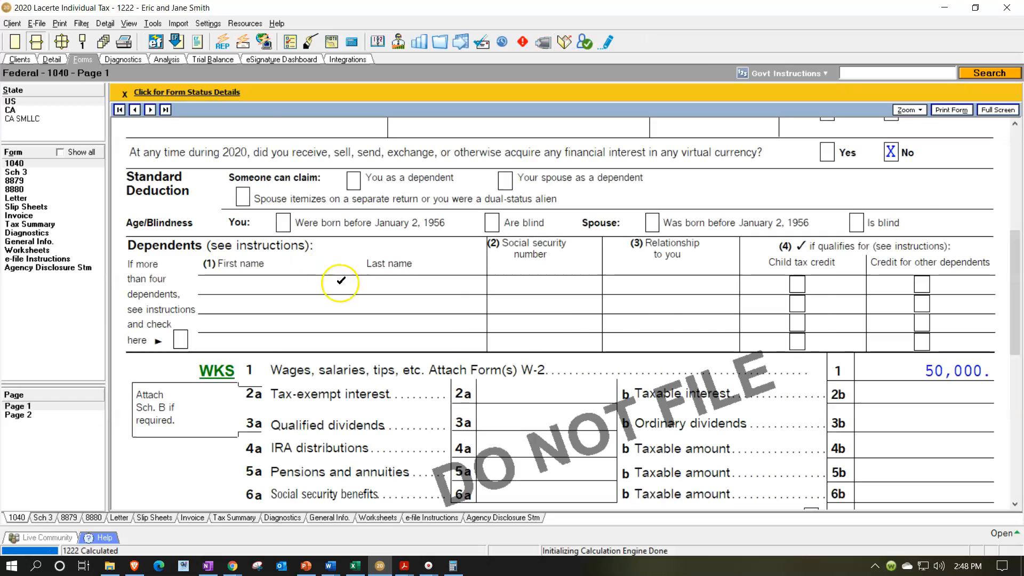
scroll(340, 344, down, 3)
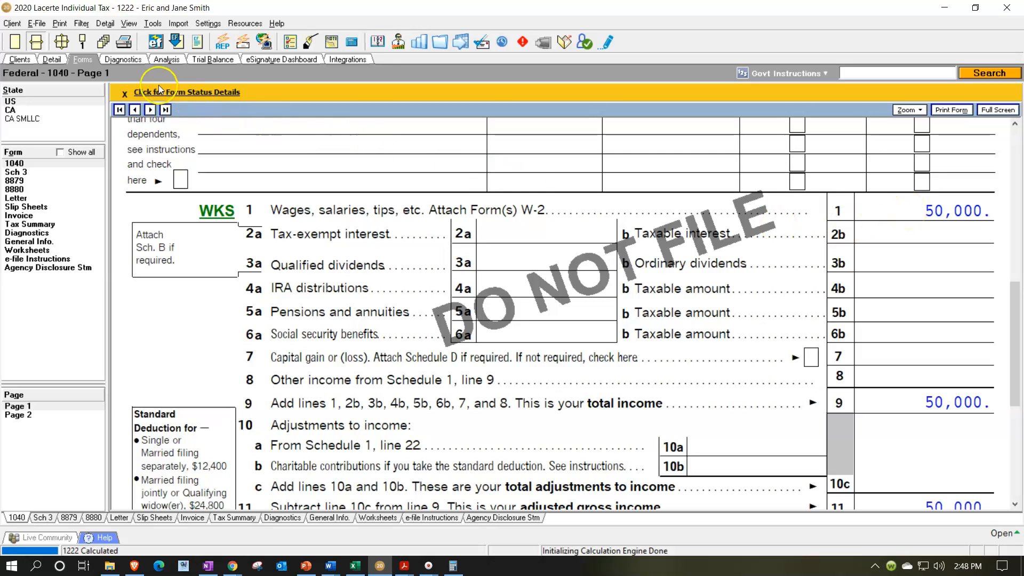
click(53, 59)
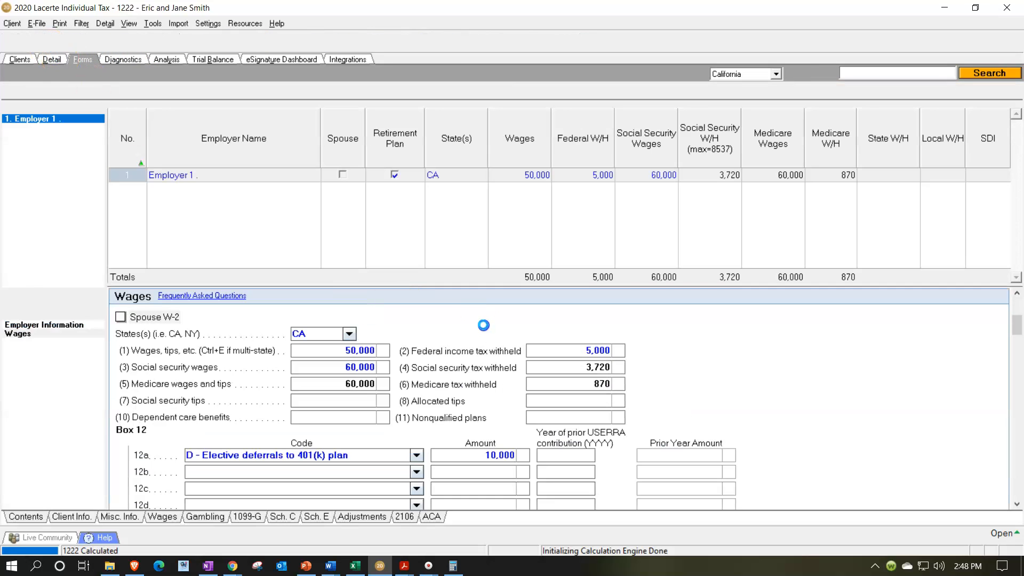
- Check box 17 on W-2 1.pdf and set Employer 1's state withholding to 450
click(894, 175)
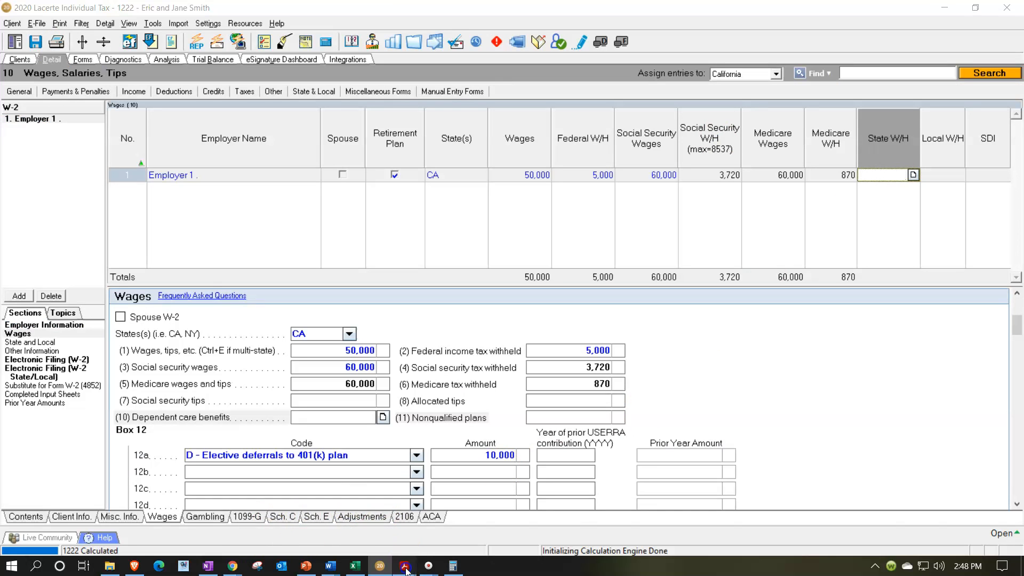
mouse_move(404, 564)
click(91, 531)
scroll(699, 319, down, 5)
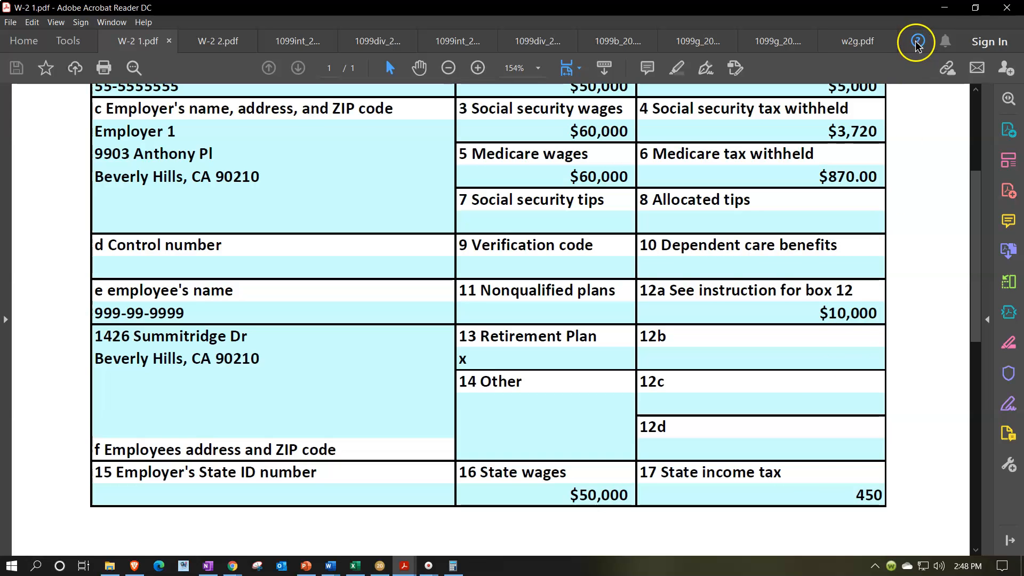
click(943, 8)
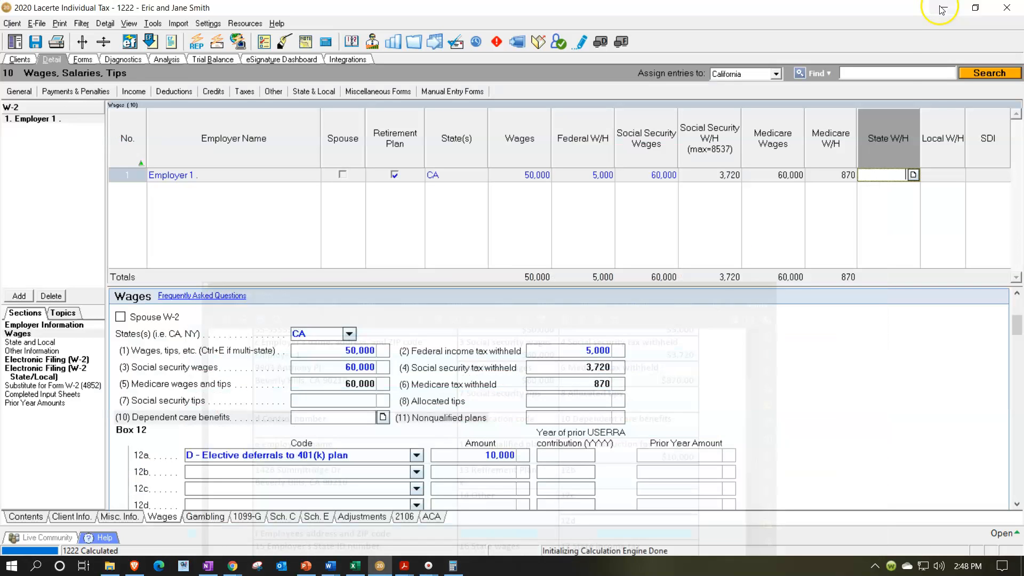
click(919, 184)
text(450)
key(Tab)
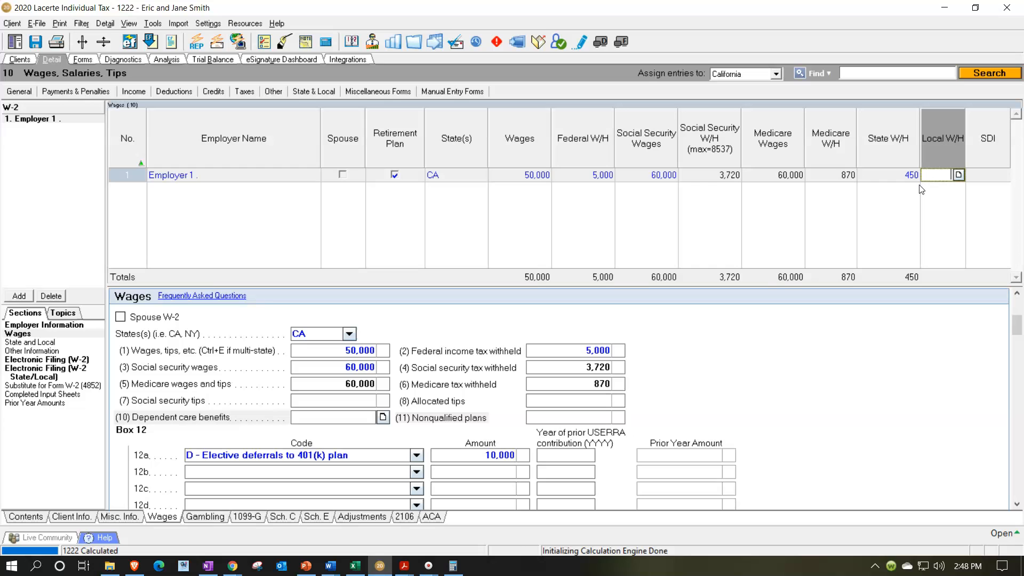
- Review Form 1040 page 1 from total income through adjusted gross income, standard deduction and taxable income
click(83, 59)
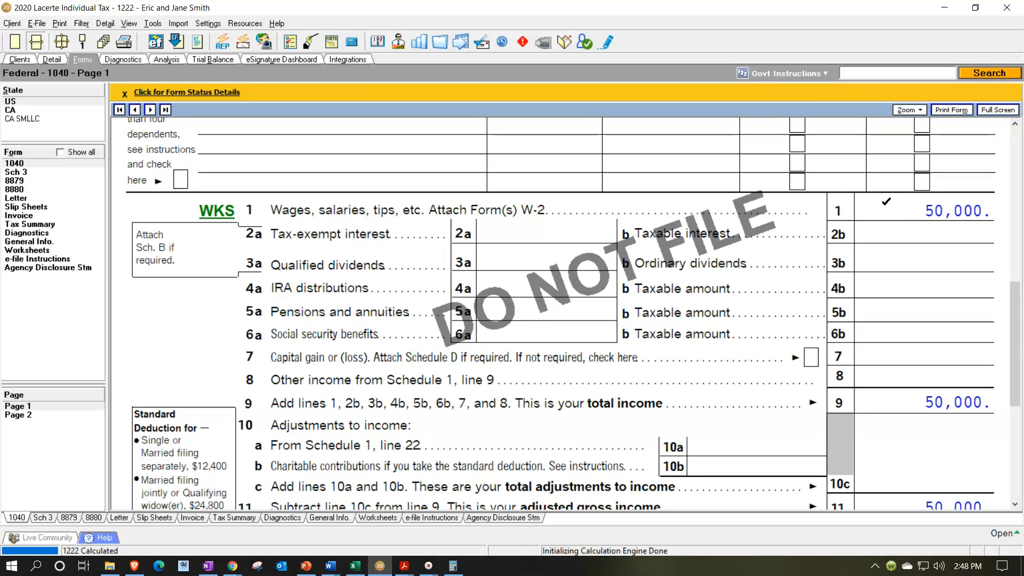
scroll(886, 202, down, 3)
click(881, 313)
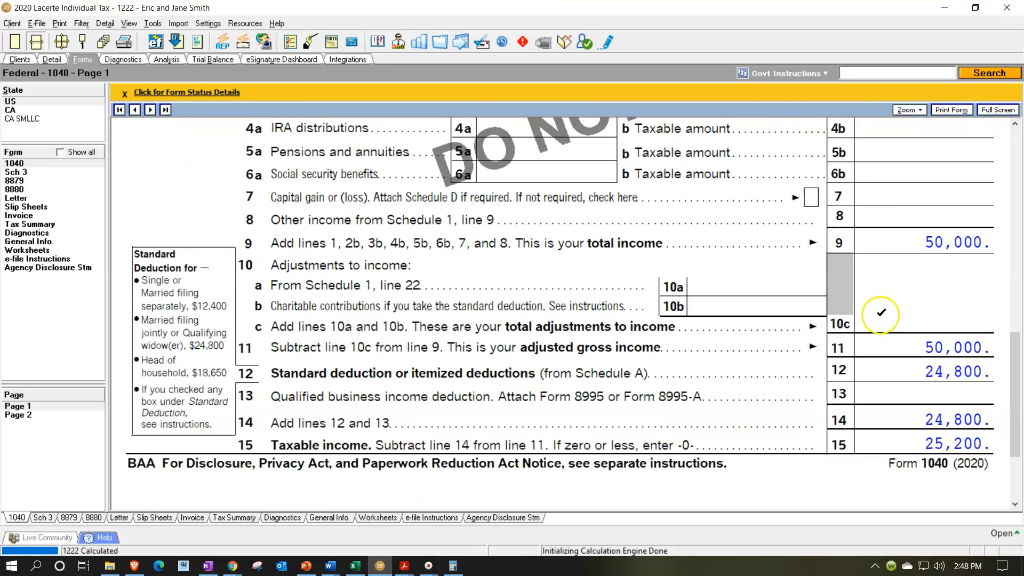
click(898, 238)
click(890, 257)
click(899, 340)
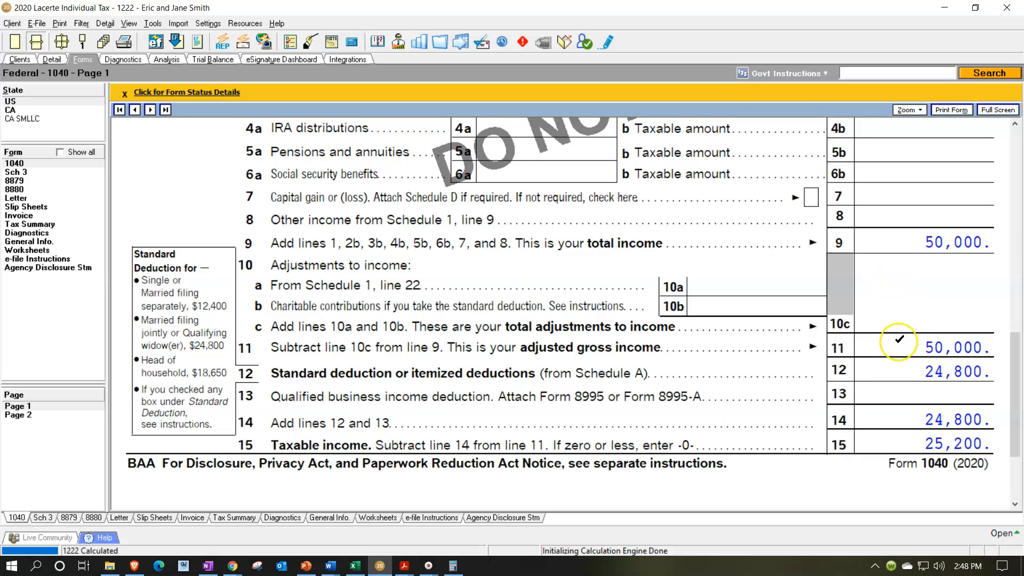
click(899, 368)
- Examine Form 1040 page 2 for the total tax and the federal income tax withheld from the W-2
click(43, 416)
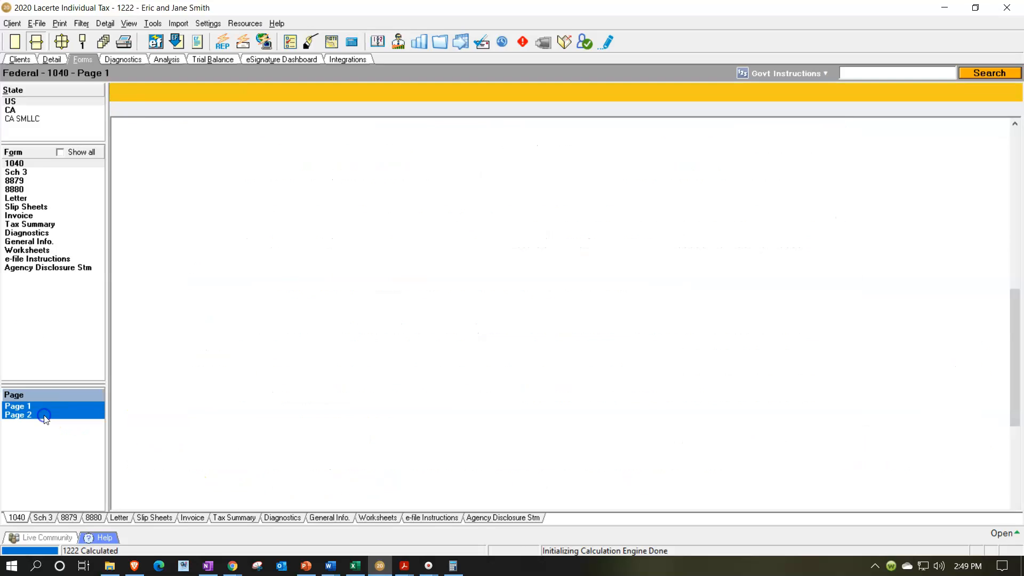
scroll(619, 405, up, 6)
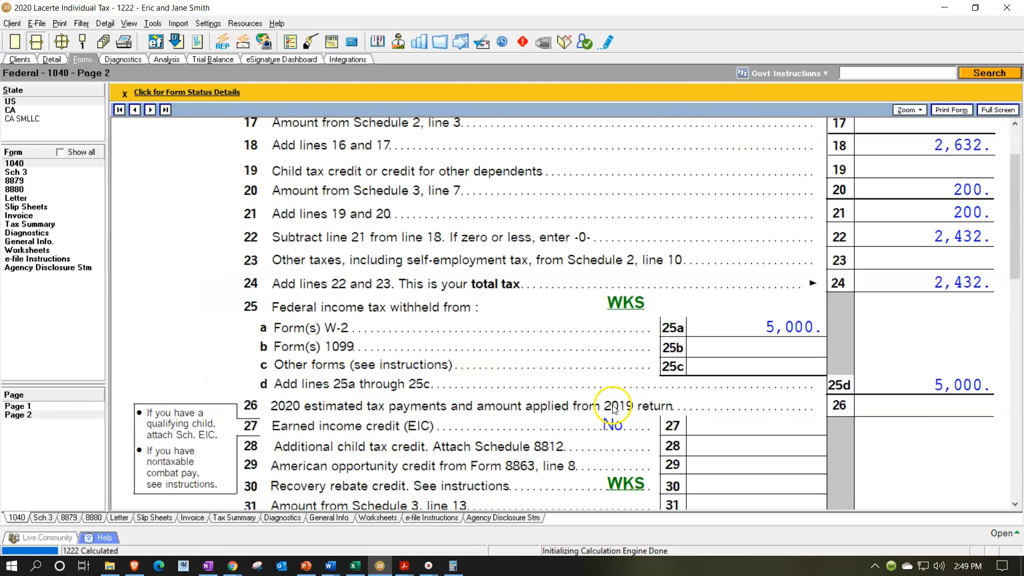
scroll(614, 410, up, 2)
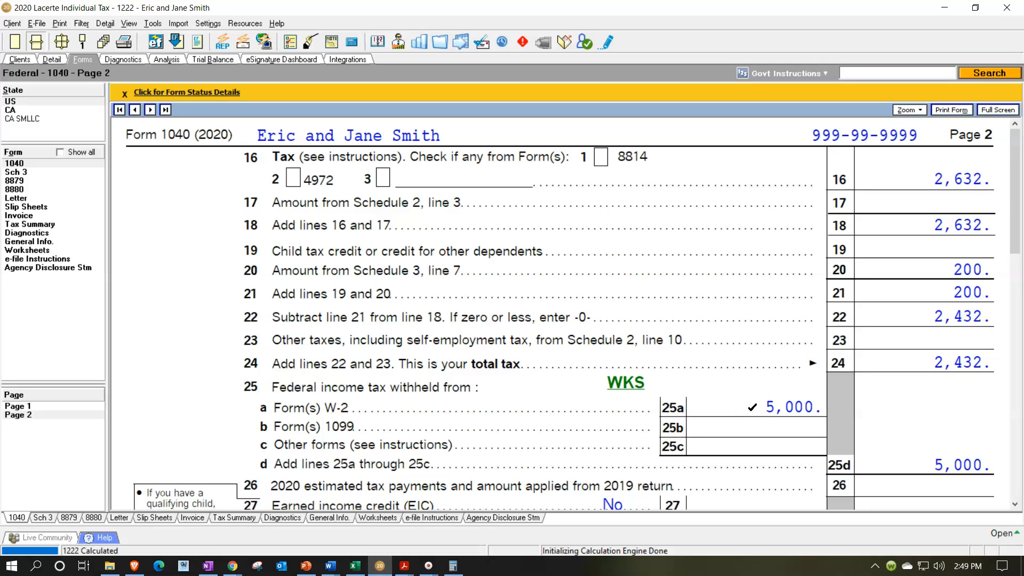
scroll(752, 407, down, 3)
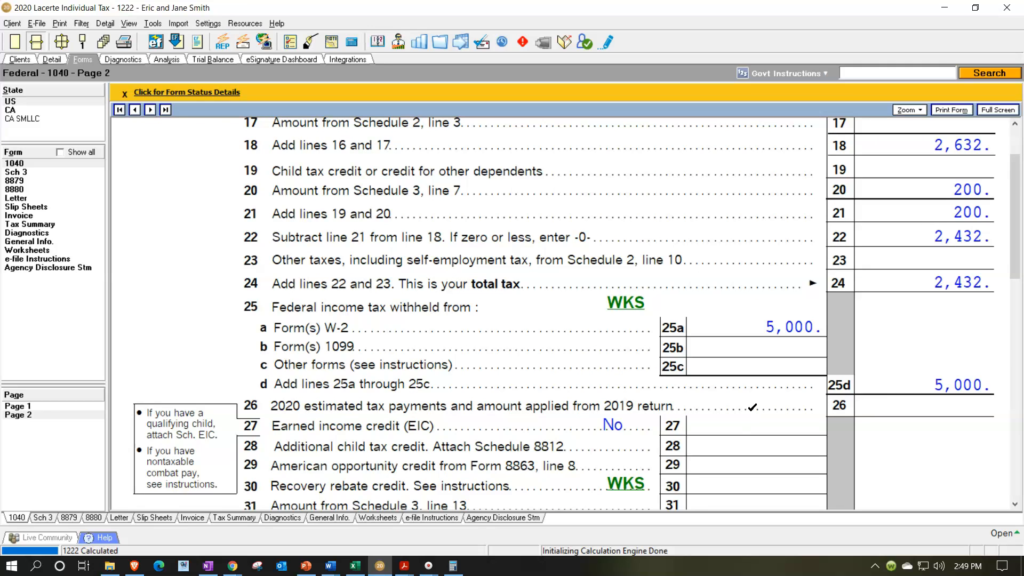
- Go back to Form 1040 page 1 and recheck the taxable income and the W-2 wages line
click(47, 407)
scroll(805, 354, down, 8)
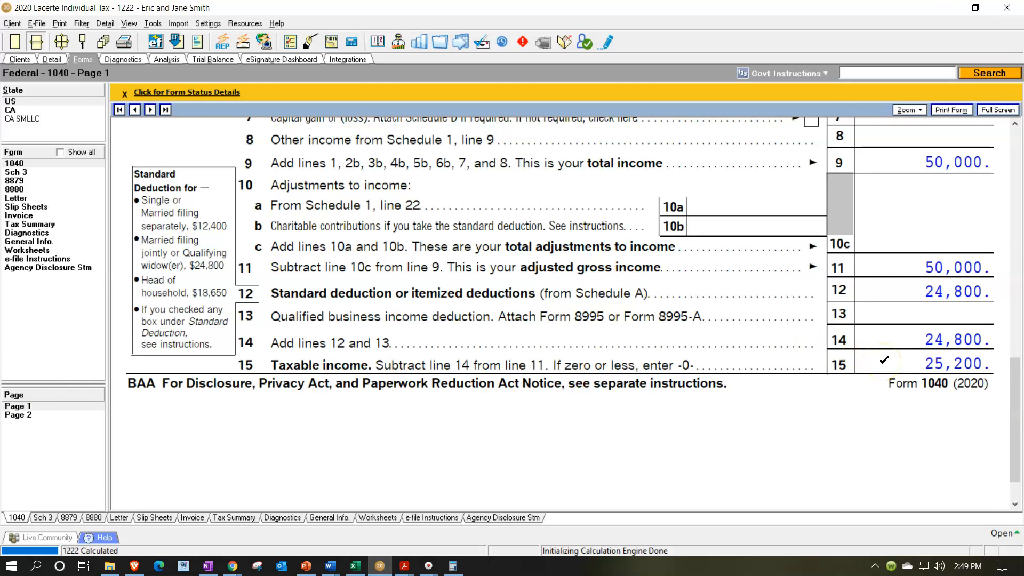
scroll(884, 360, up, 5)
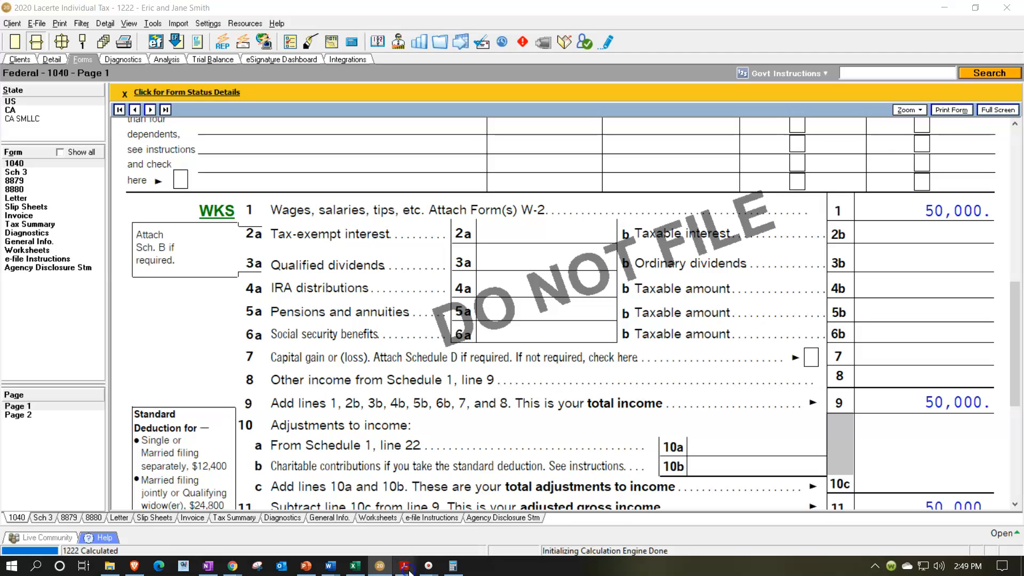
- Close W-2 1.pdf in Adobe Acrobat Reader, collapse the tools pane and review W-2 2.pdf
mouse_move(414, 564)
click(69, 523)
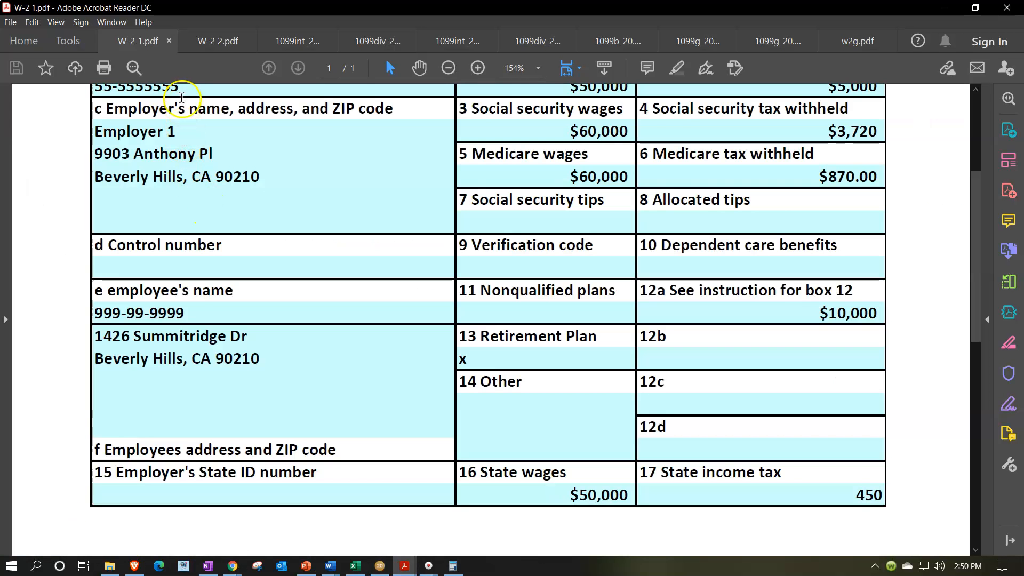
click(169, 42)
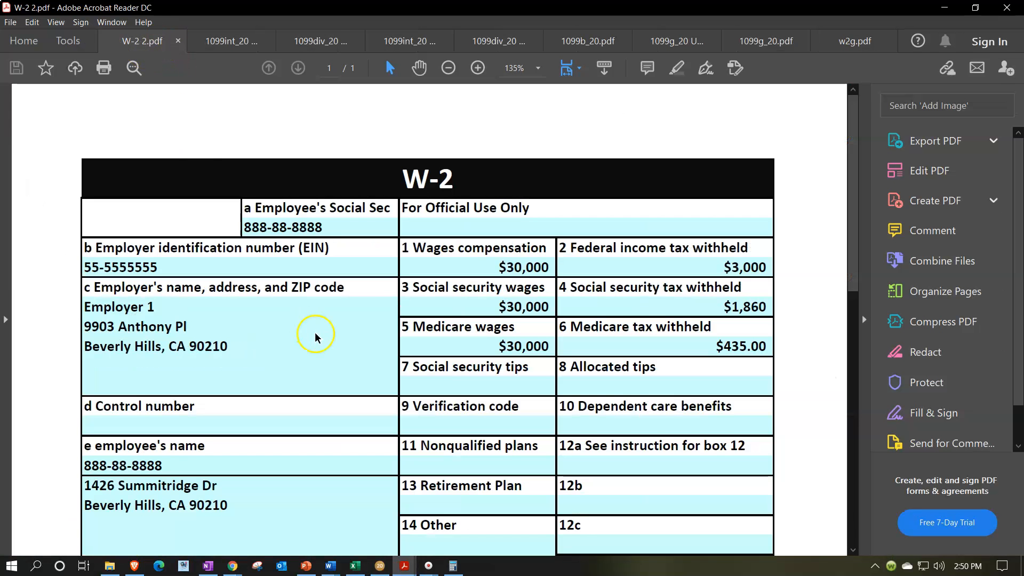
click(865, 320)
scroll(542, 334, down, 1)
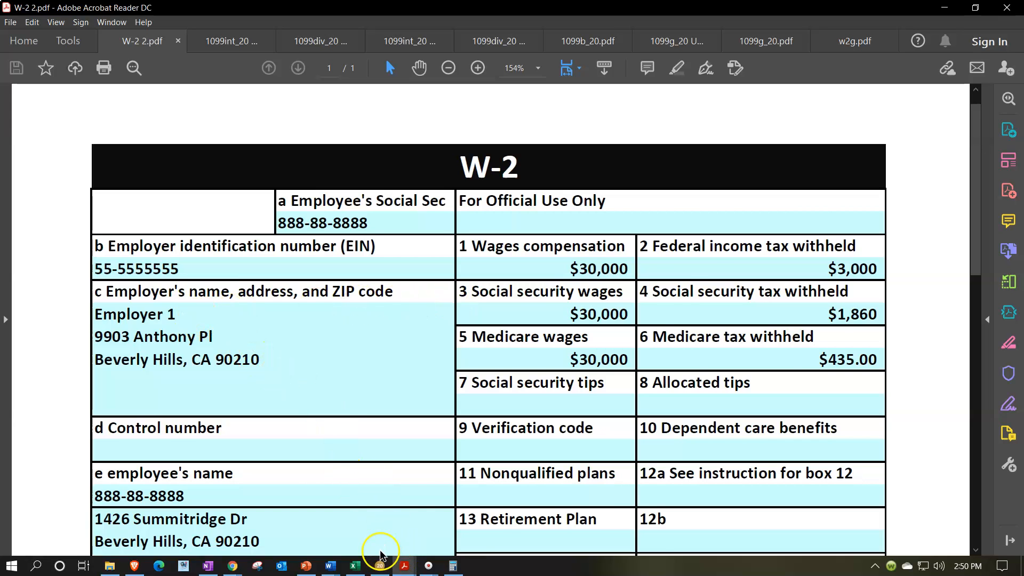
- Add a second W-2 in Lacerte using the saved Employer 1 details and mark it as the spouse's
click(380, 565)
click(53, 59)
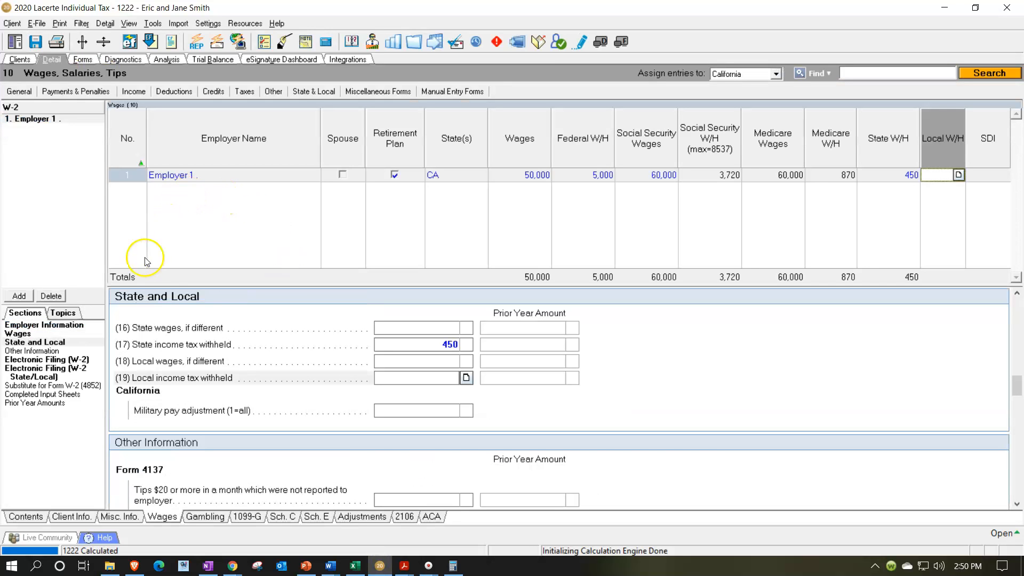
click(33, 295)
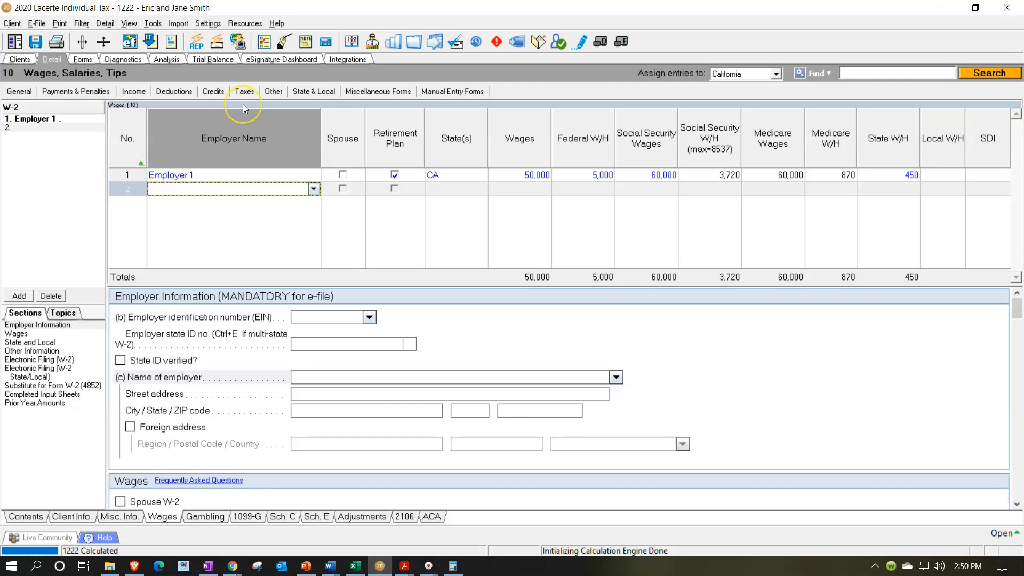
text(Employer 1 .)
key(Return)
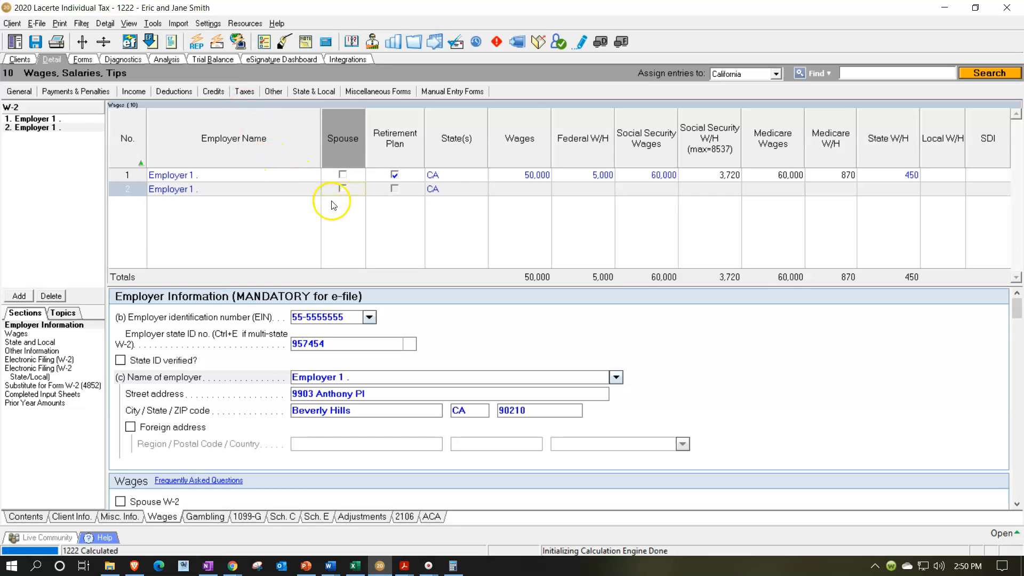
click(342, 189)
- Go to the wages entry of the spouse's W-2, switch to Adobe Acrobat Reader and consult W-2 2.pdf
click(534, 192)
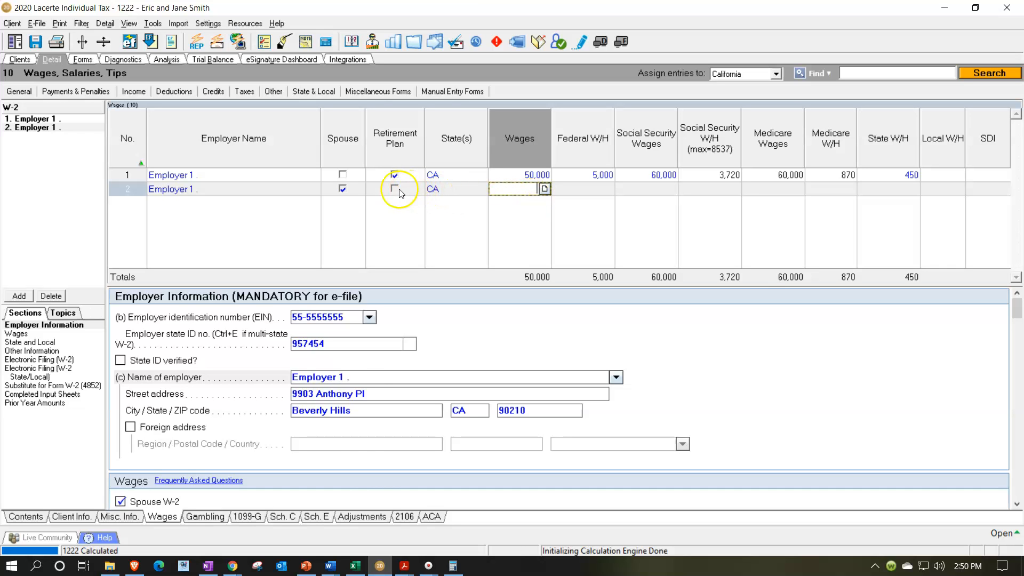
click(404, 568)
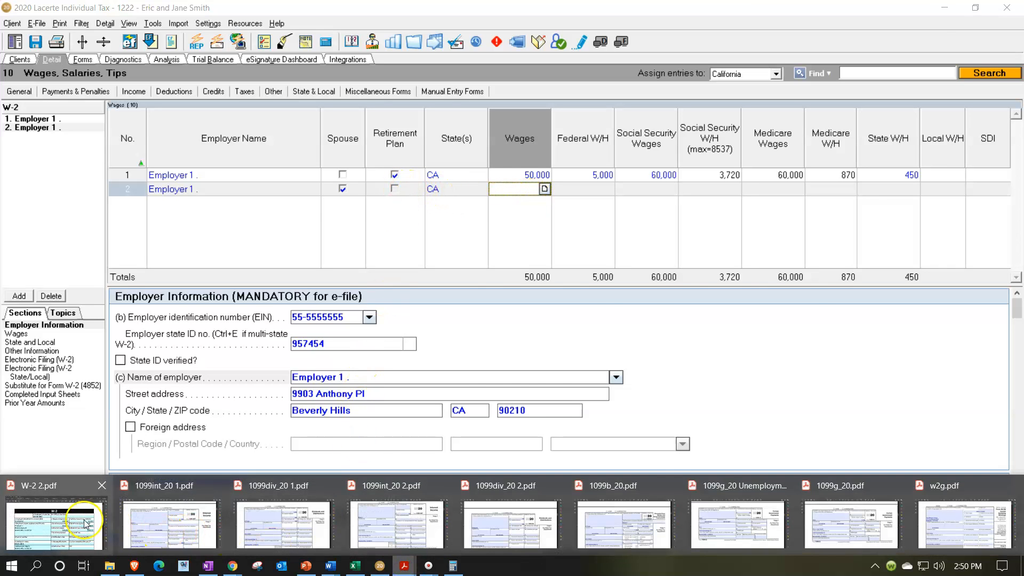
click(85, 519)
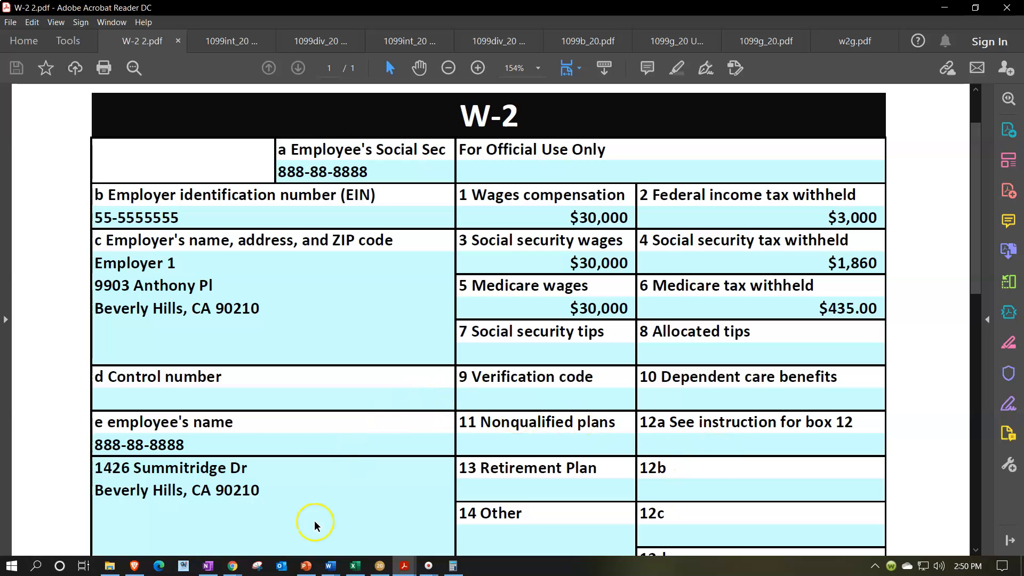
- Switch to the Word open items list and add the bullet "Taxpayer can they put more into 401K"
click(331, 566)
click(384, 525)
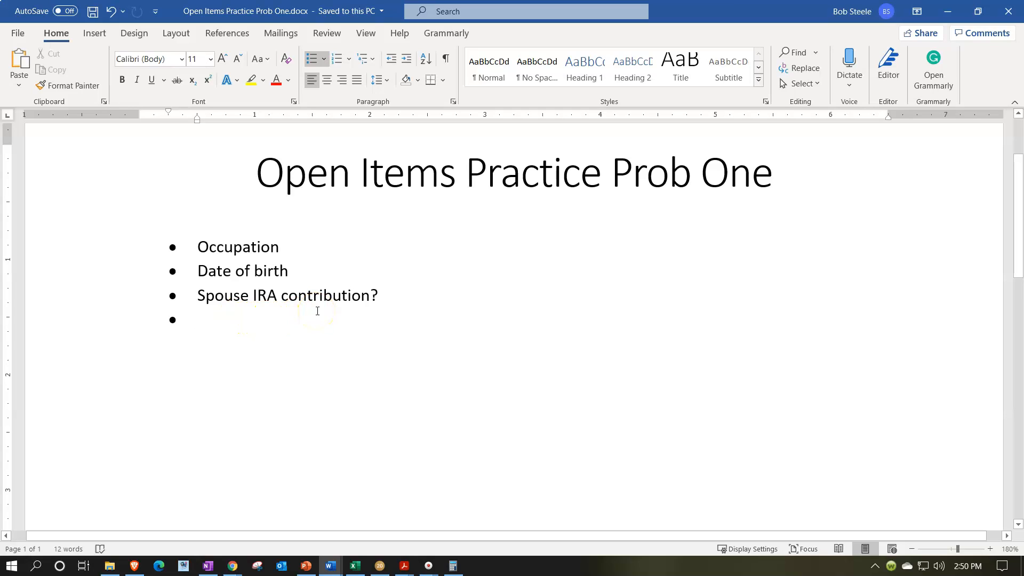
text(Taxpayer )
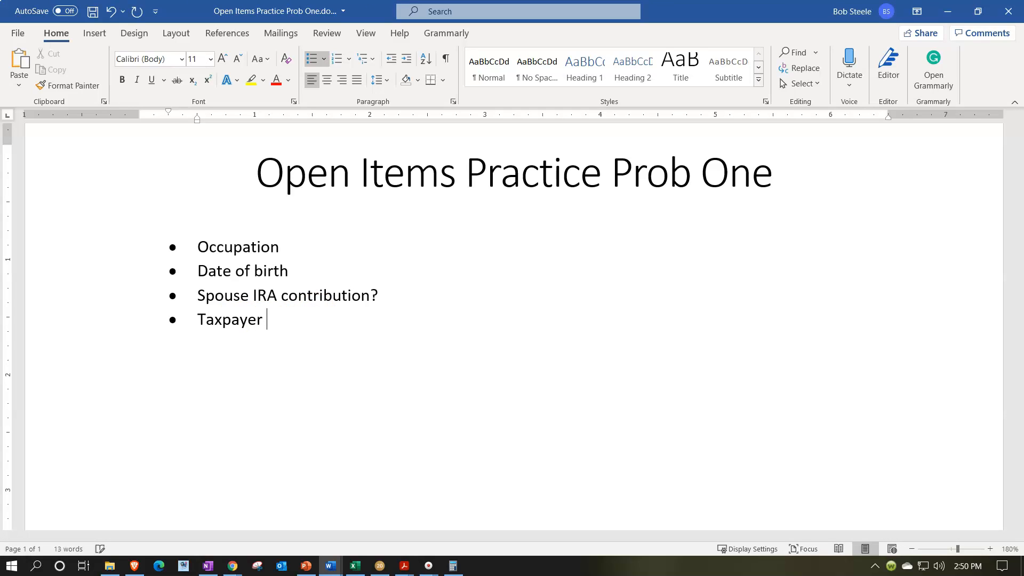
text(can they put more into)
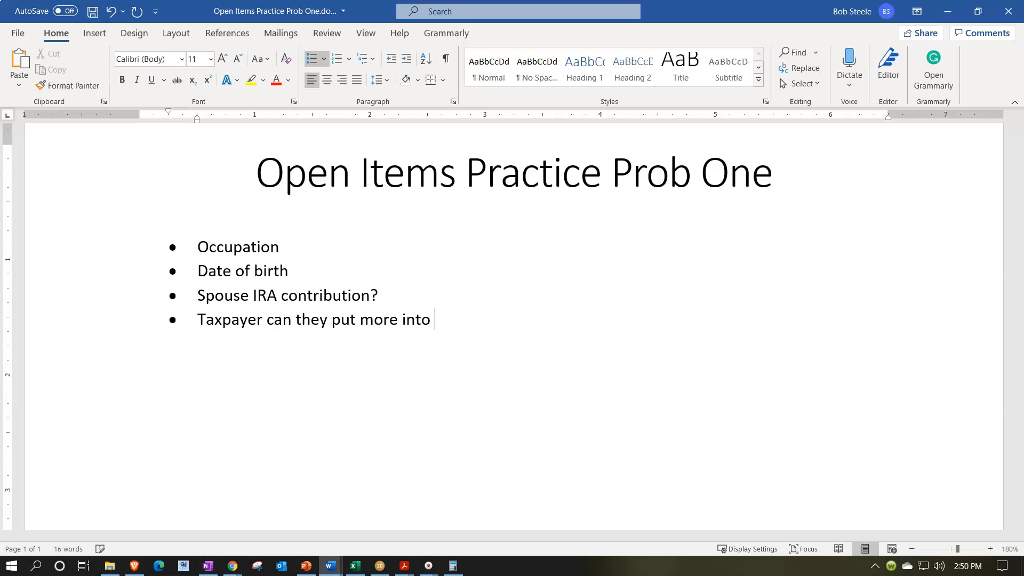
text( 401K)
key(Return)
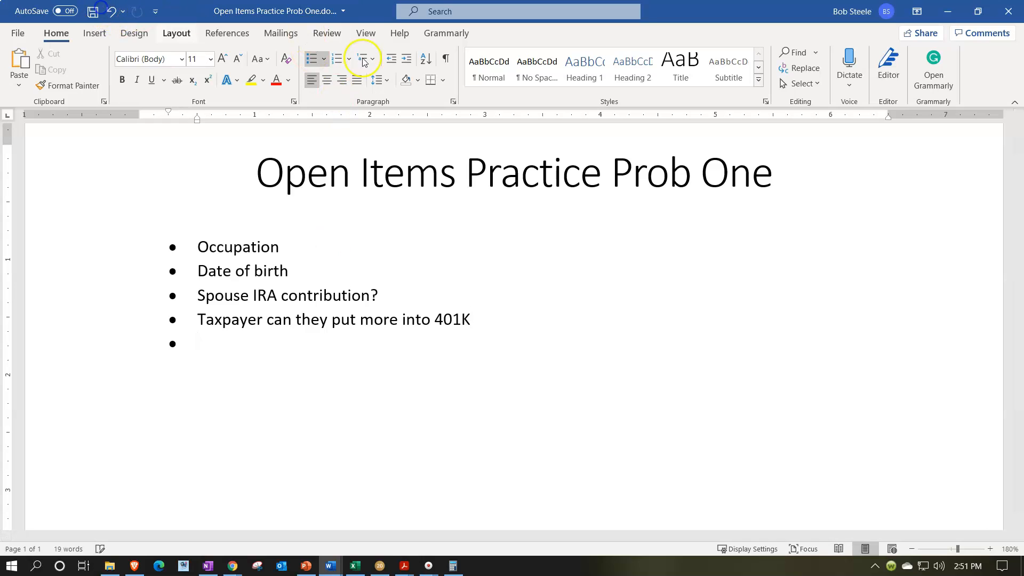
click(945, 12)
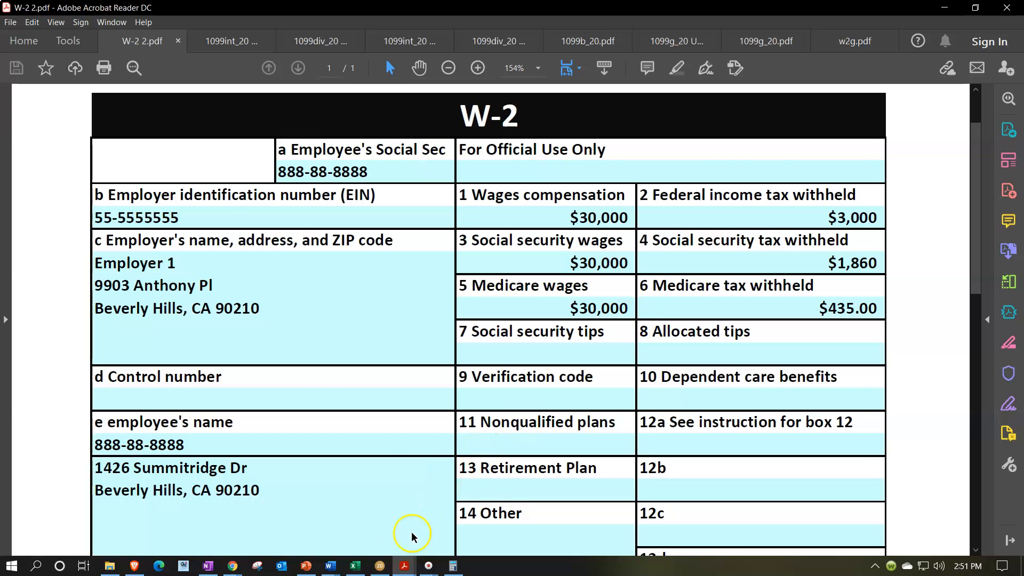
- Switch to Lacerte and enter 30,000 wages and 3,000 federal withholding on the spouse's W-2, matching W-2 2.pdf
click(380, 566)
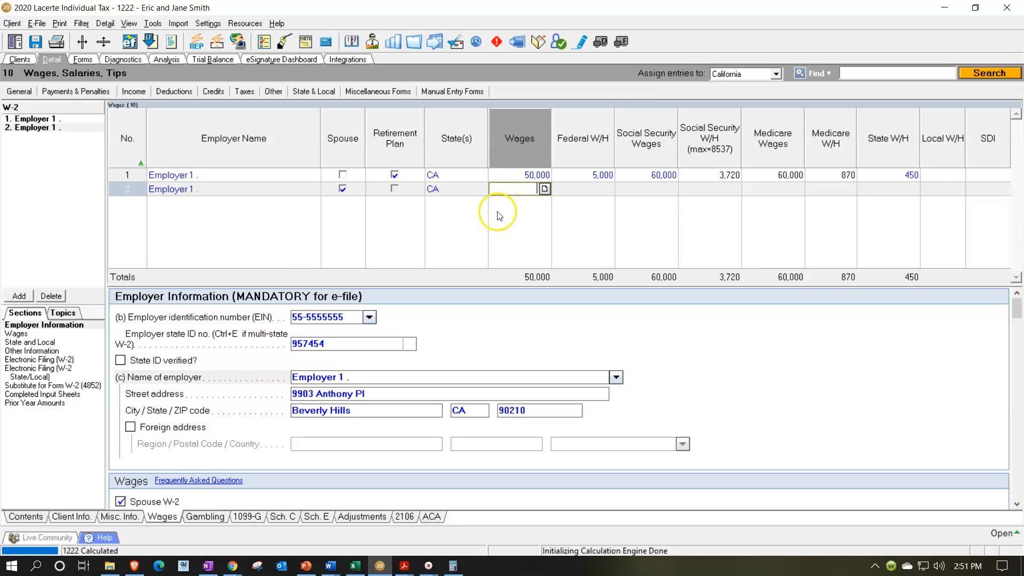
text(30000)
key(Tab)
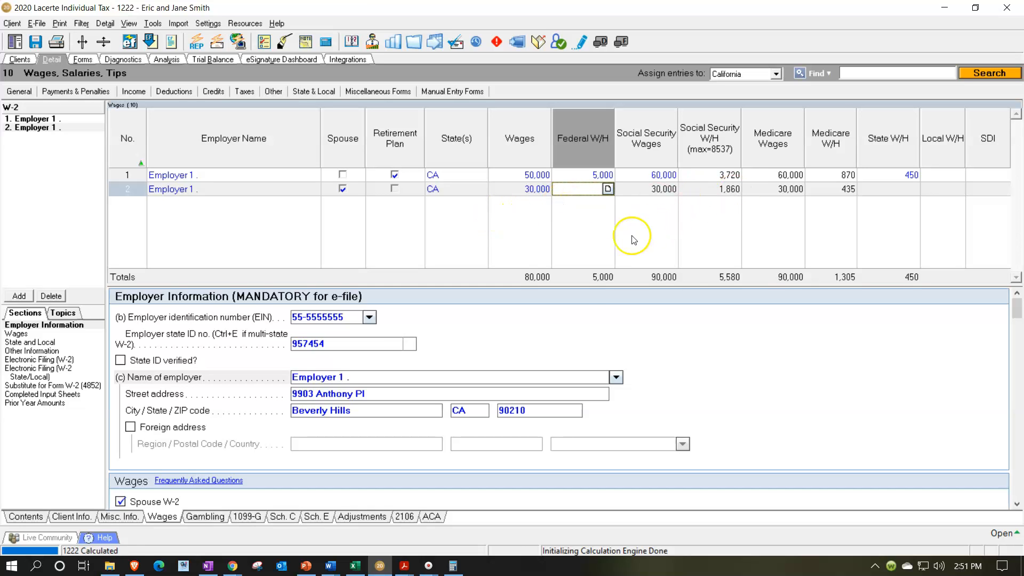
mouse_move(400, 568)
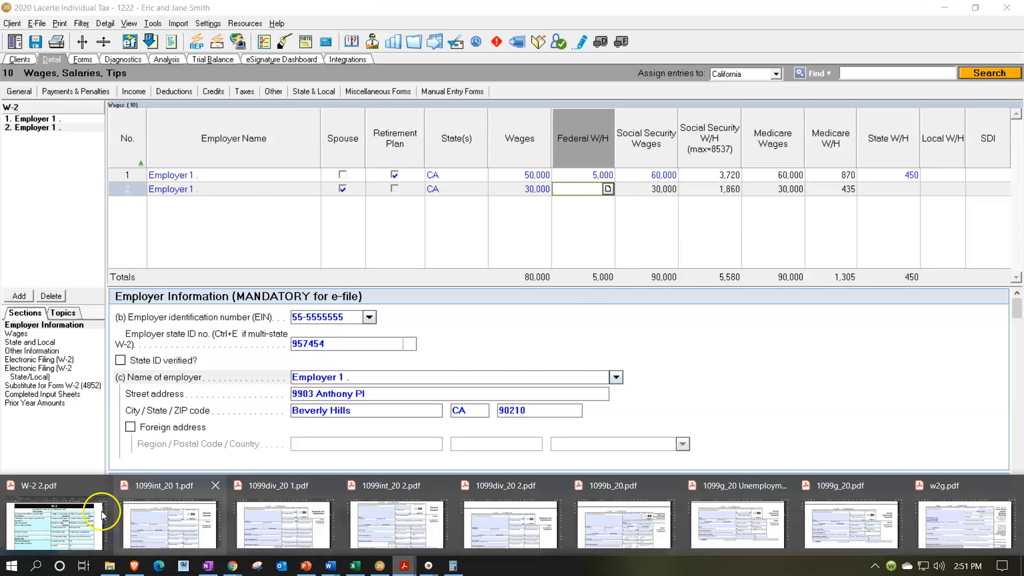
click(84, 516)
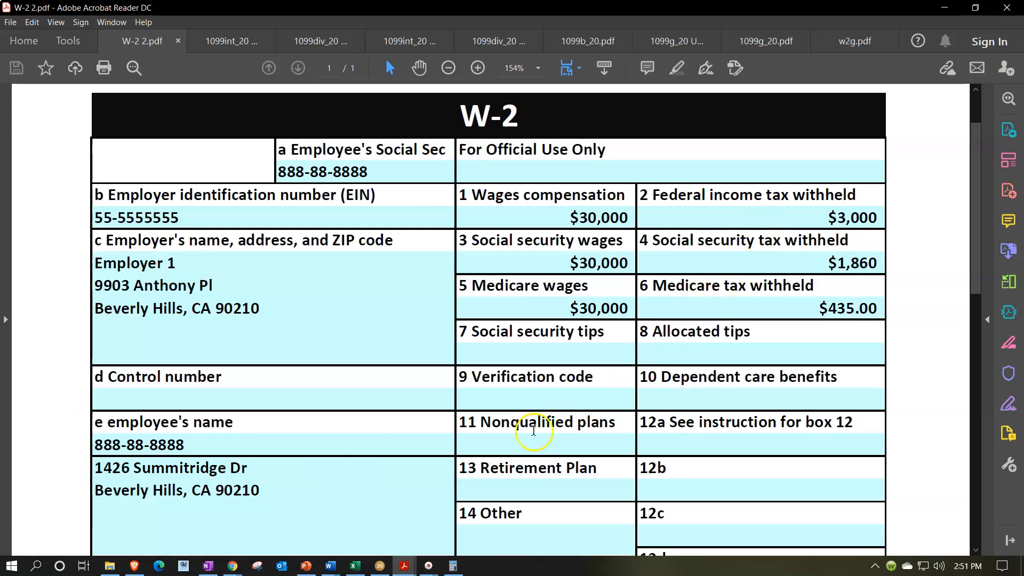
click(380, 566)
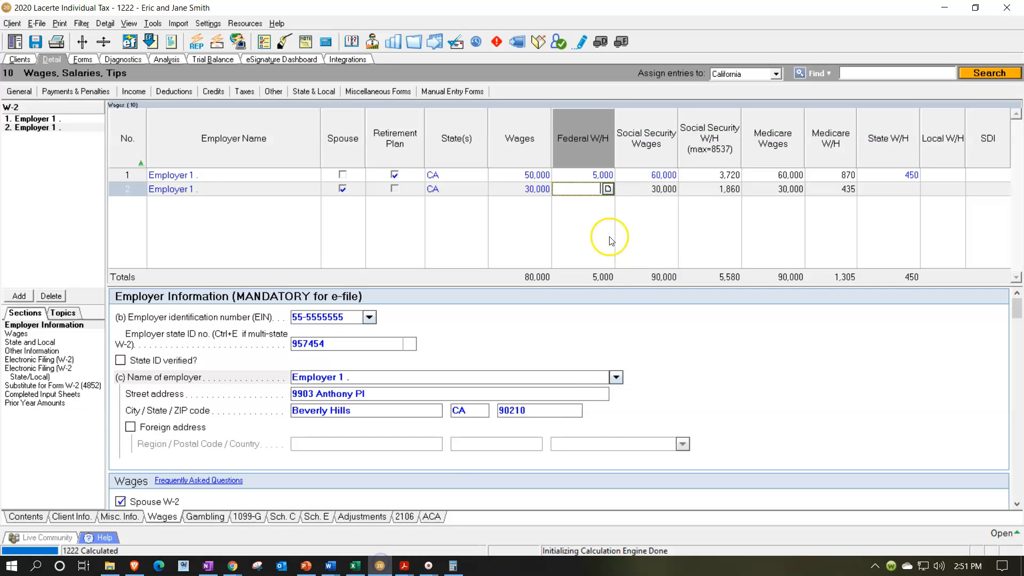
text(3000)
key(Tab)
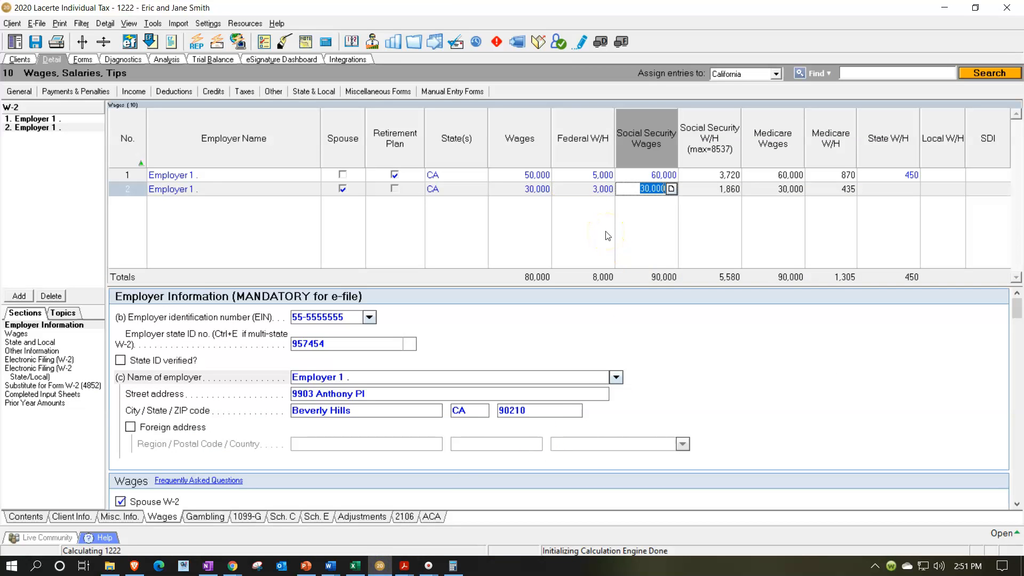
- Check the spouse's social security and Medicare withholding in Calculator by multiplying 30,000 by .062 and by .0145
drag(706, 0, 723, 248)
click(670, 307)
click(483, 328)
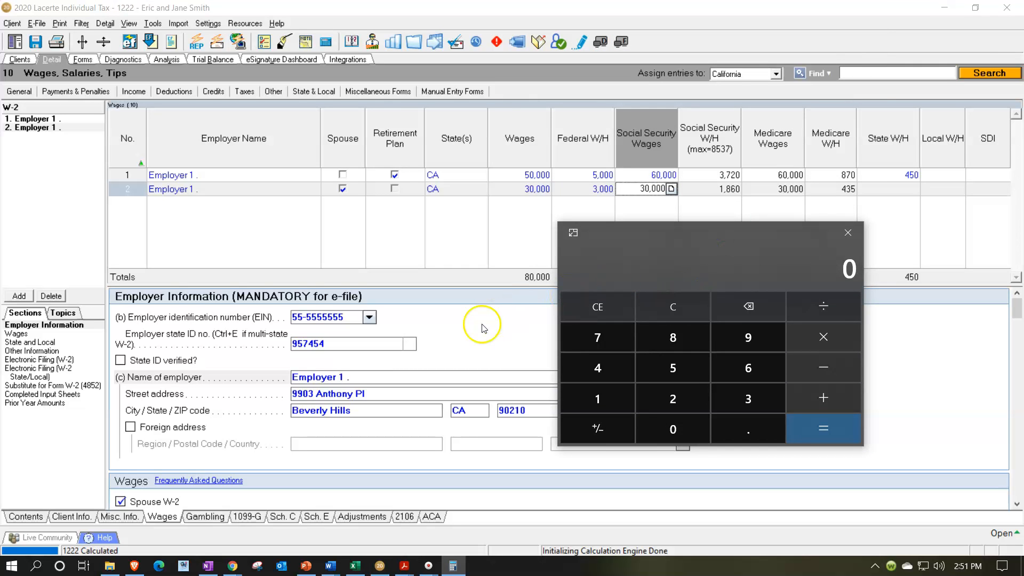
text(300000)
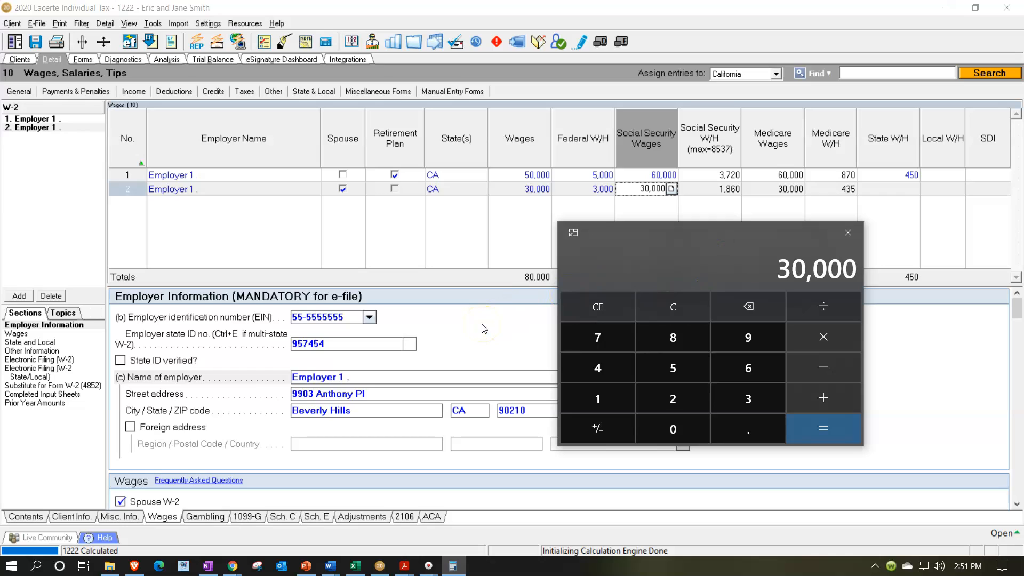
text(*.062=)
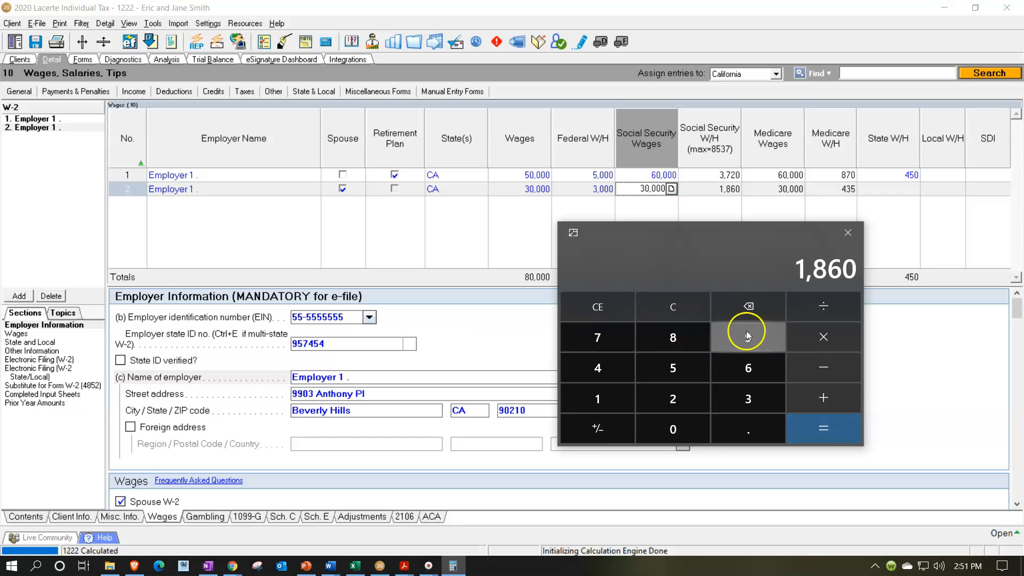
click(681, 314)
text(30000*.014)
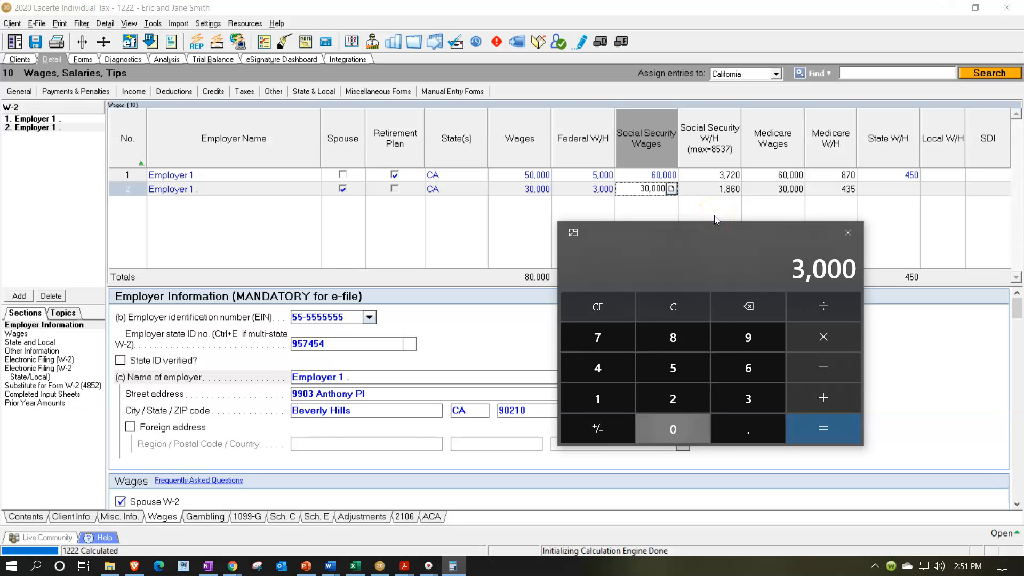
text(5)
key(Return)
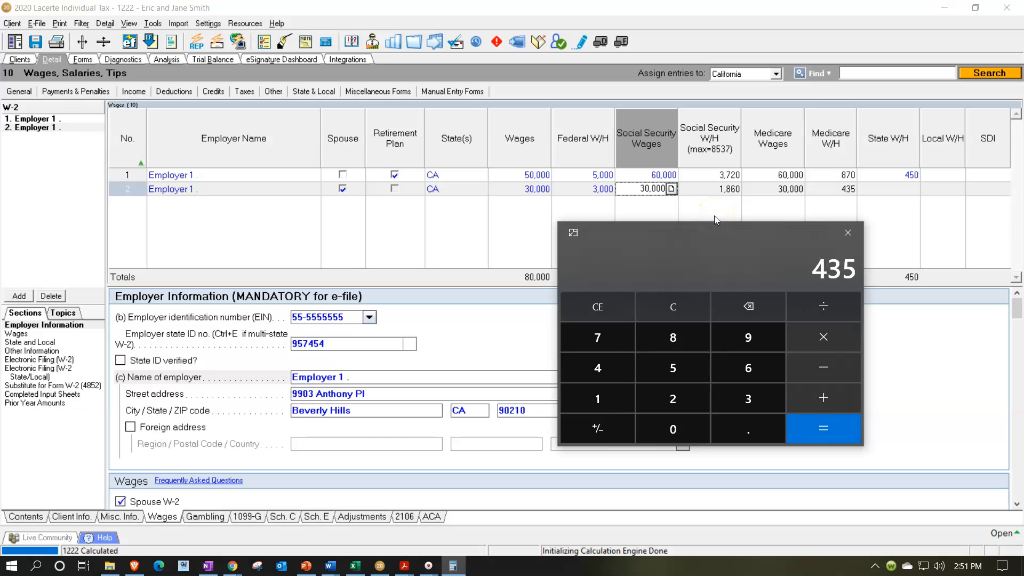
click(857, 240)
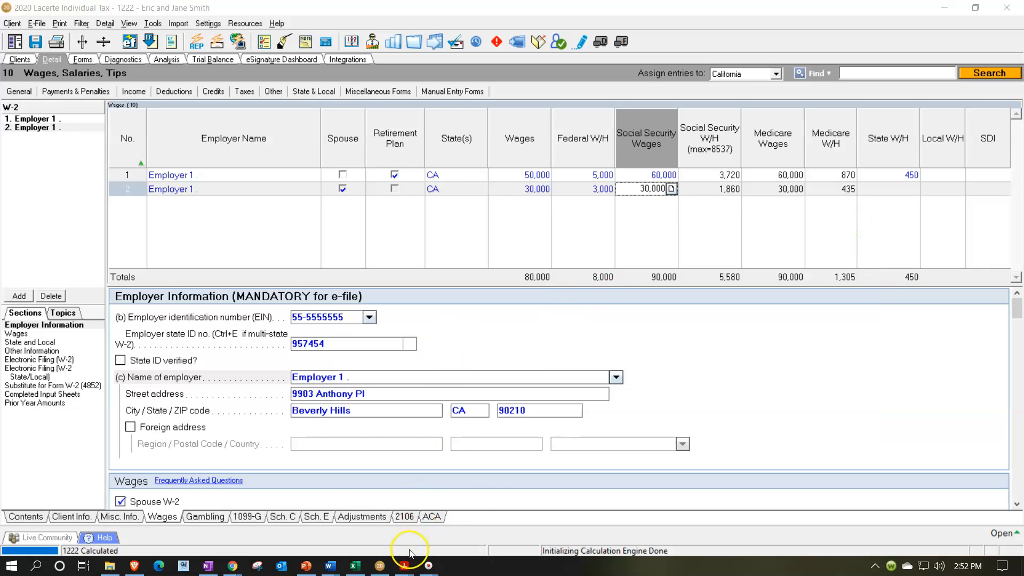
- Look up the state tax in W-2 2.pdf and enter 350 as the spouse's state withholding in Lacerte
mouse_move(404, 566)
click(86, 508)
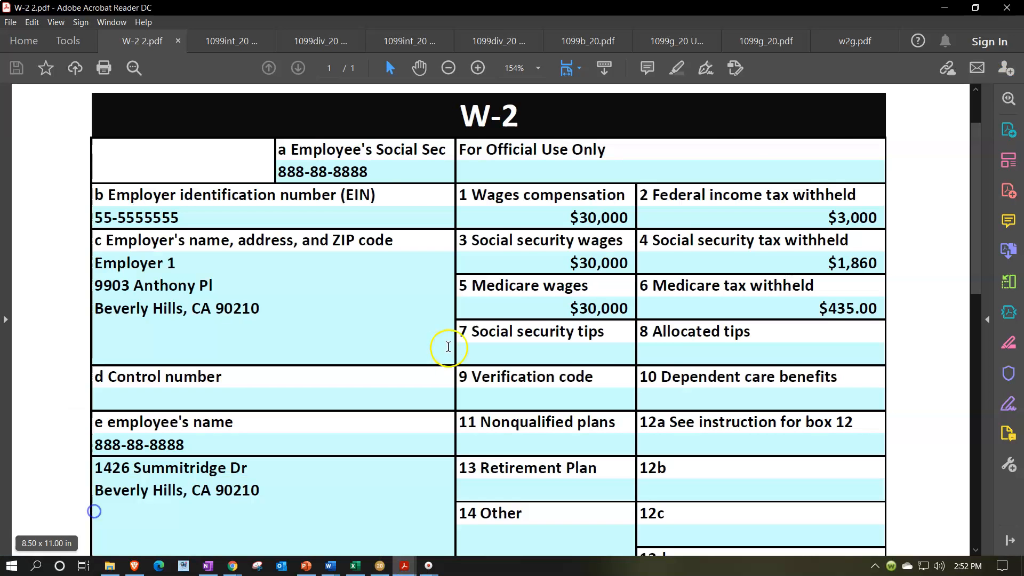
scroll(455, 346, down, 2)
scroll(455, 346, down, 2)
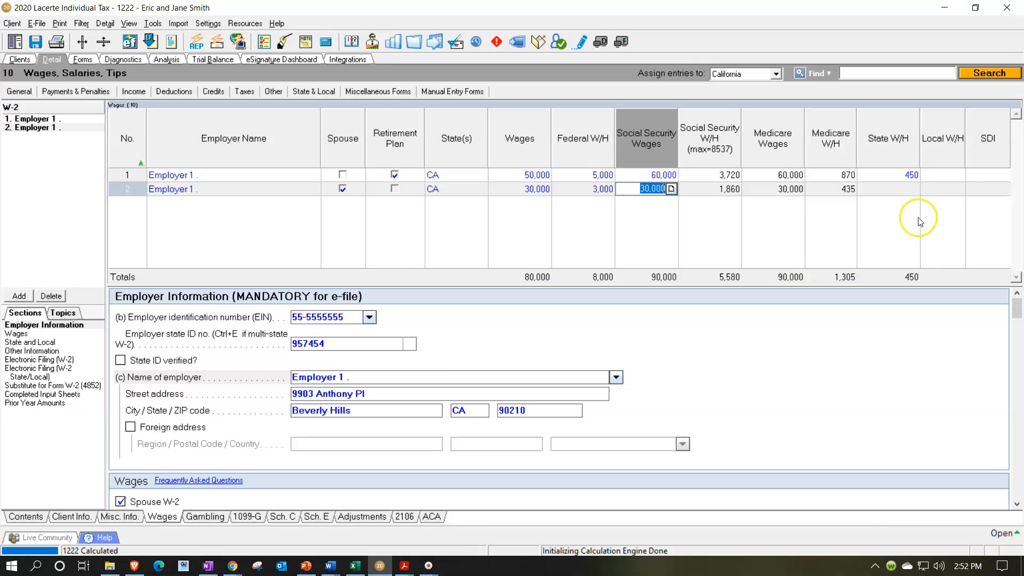
click(907, 189)
text(350)
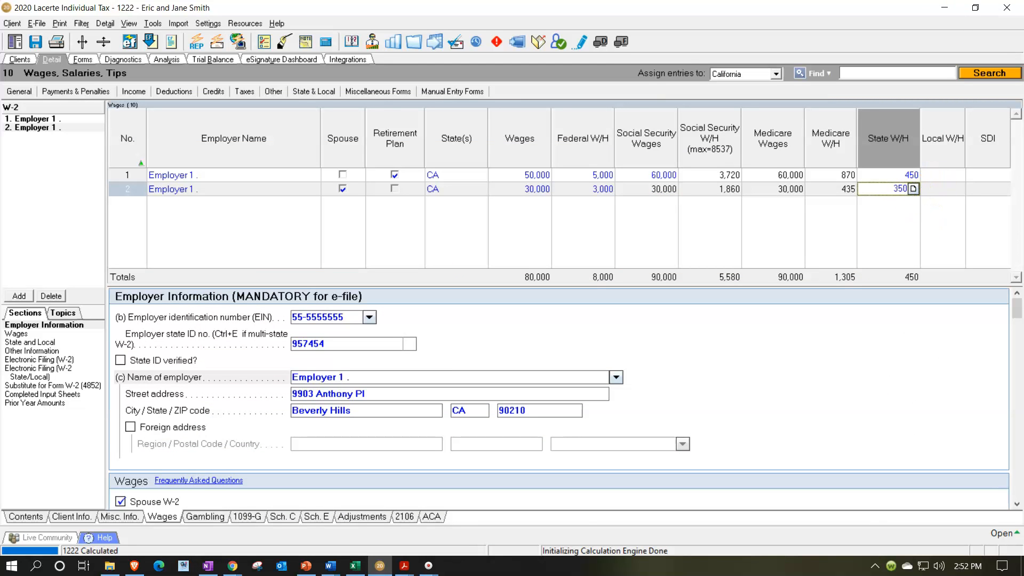
key(Tab)
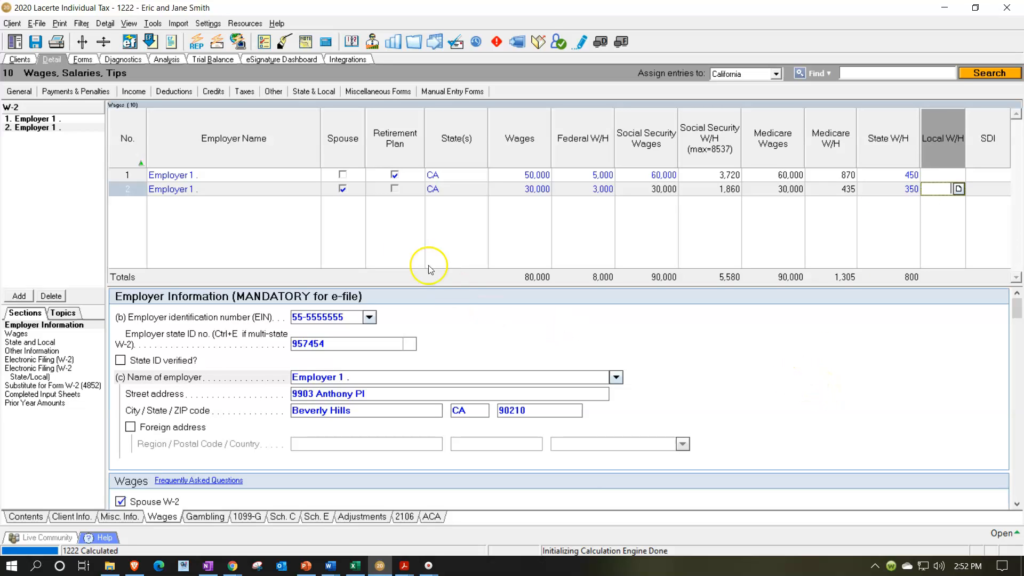
- Show the wages on Form 1040 page 1 and consult the Tax Formula sheet of TAX Worksheet Prob 1.xlsx in Excel
click(80, 60)
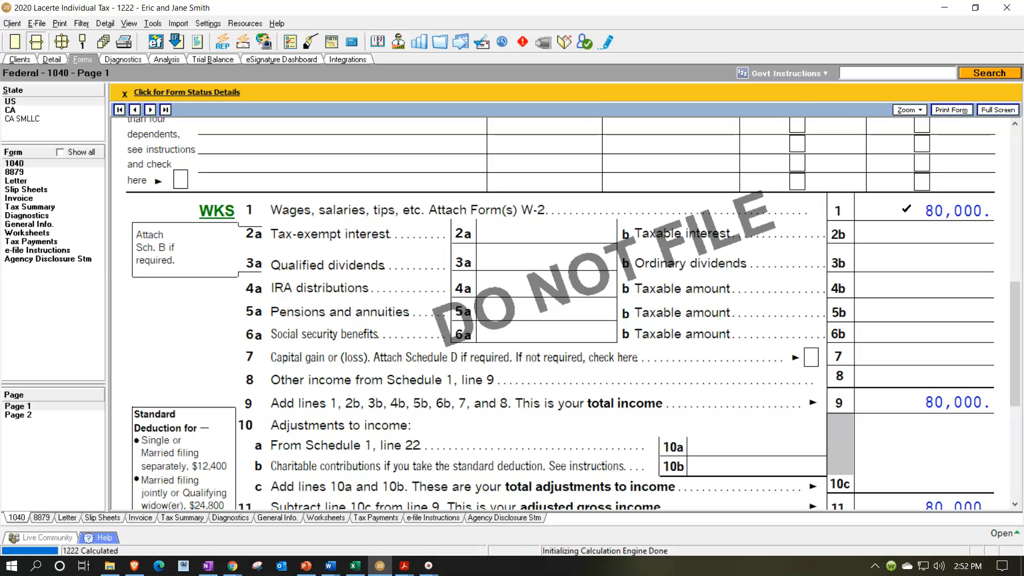
click(357, 566)
click(377, 370)
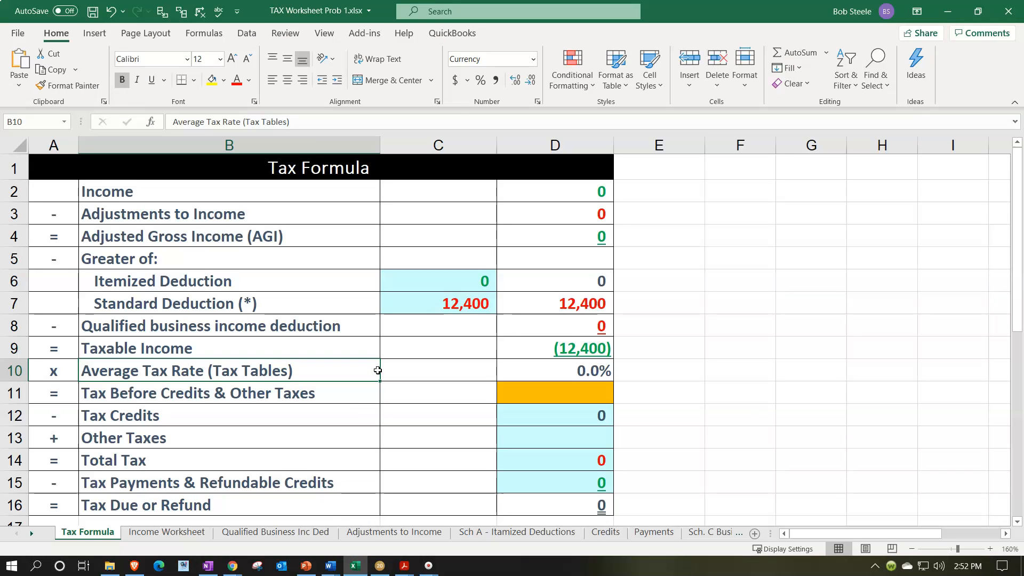
click(948, 6)
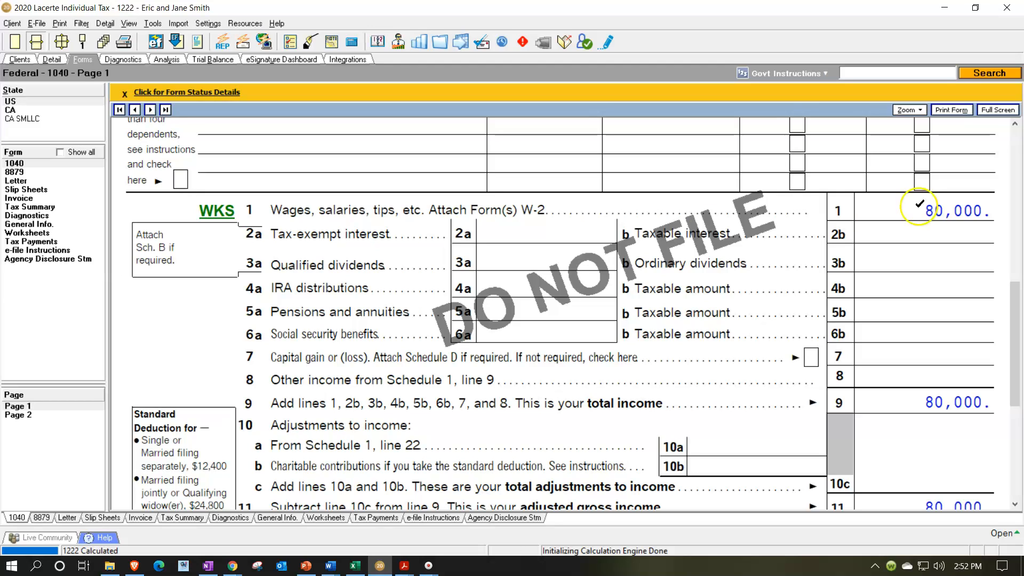
- Review the wage schedule behind Form 1040 line 1, plus total income, standard deduction and taxable income on page 1
click(227, 215)
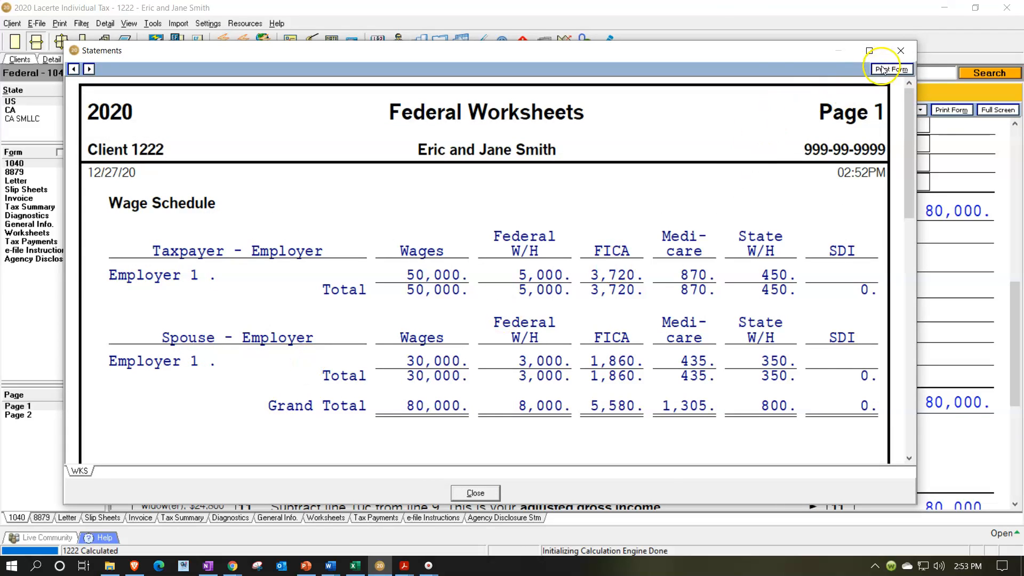
click(899, 54)
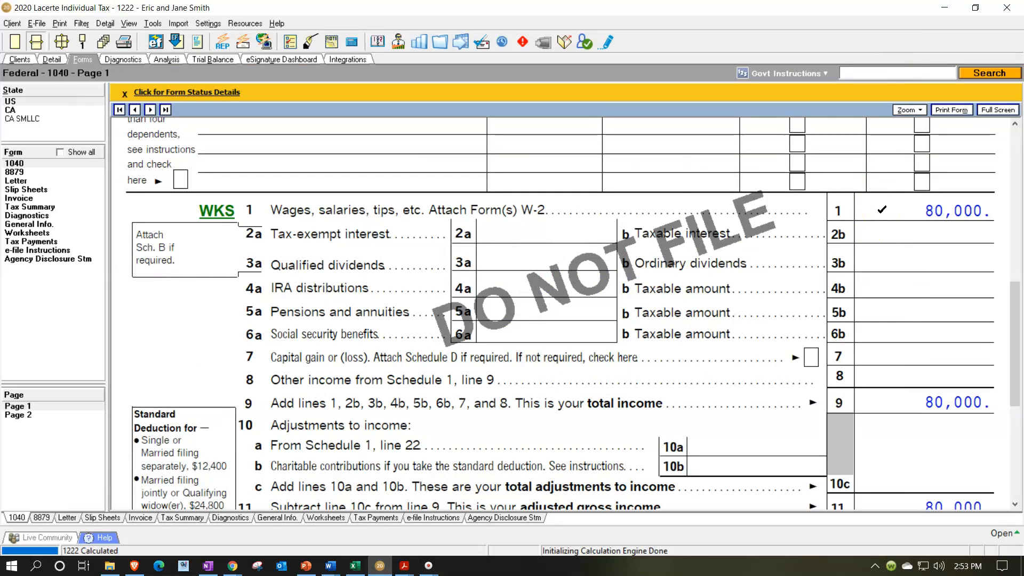
scroll(882, 210, down, 3)
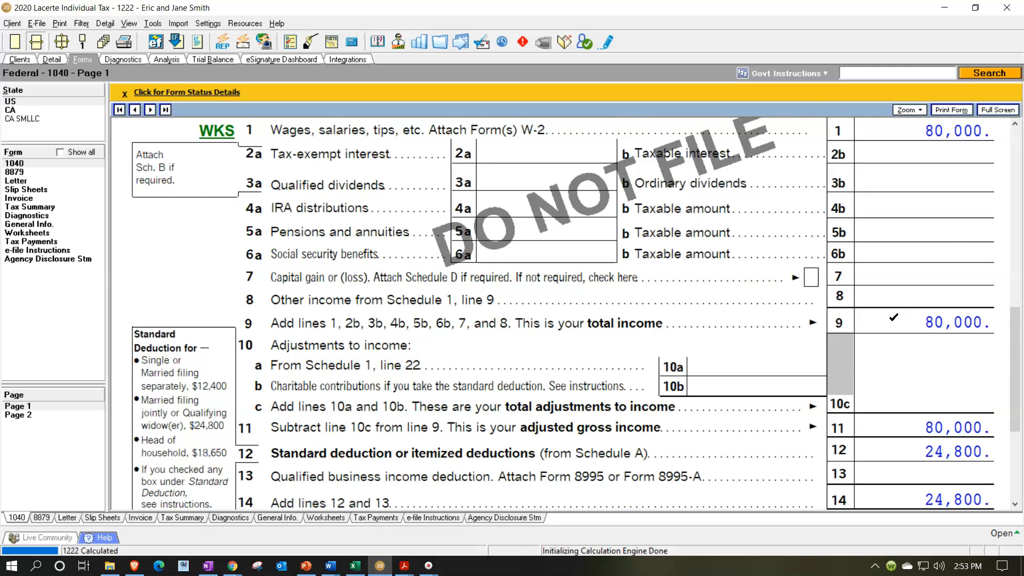
scroll(893, 317, down, 6)
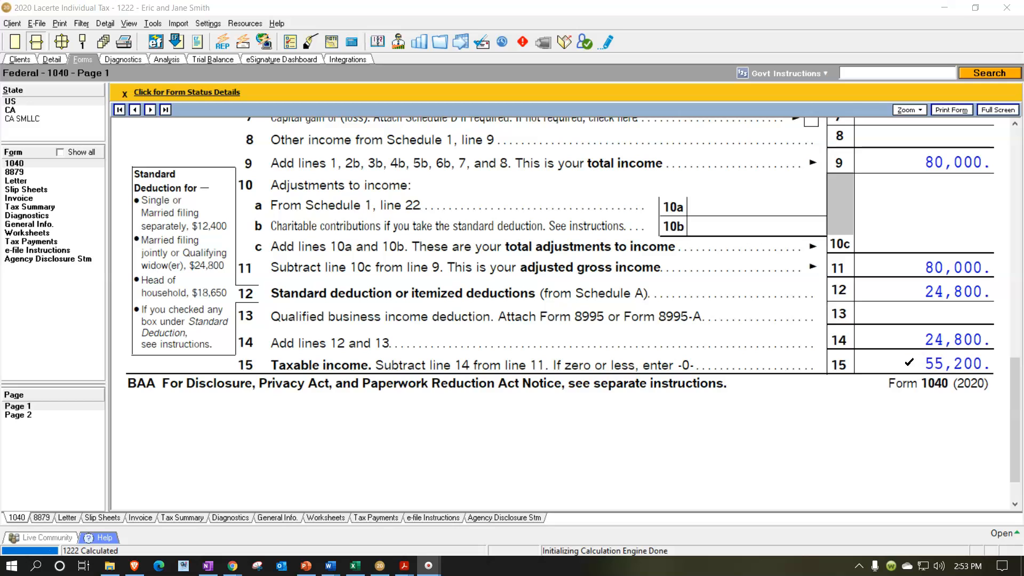
- Examine Form 1040 page 2 for the total tax, W-2 federal withholding, total payments and overpaid amount
click(41, 415)
scroll(512, 341, up, 6)
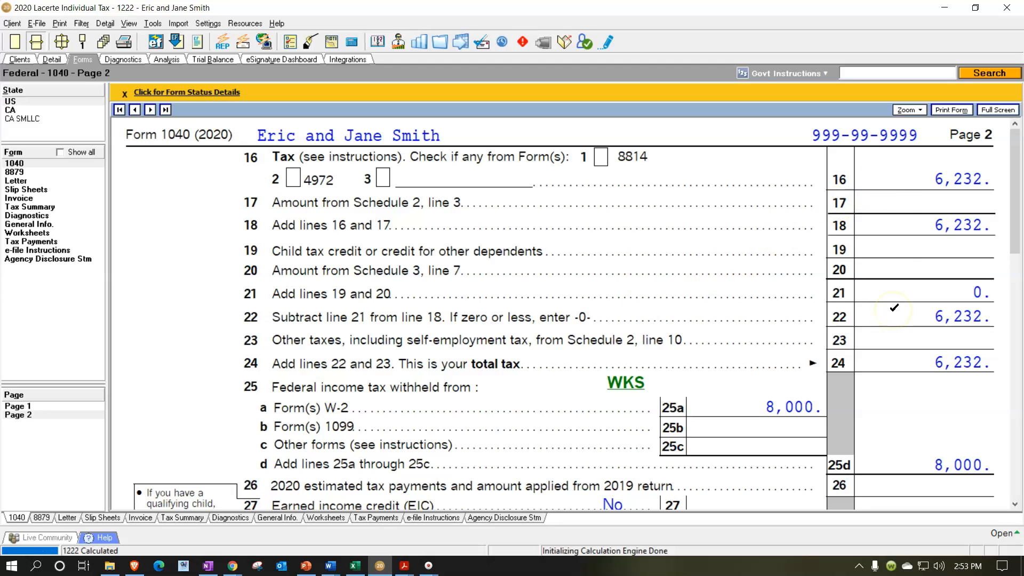
scroll(894, 308, down, 2)
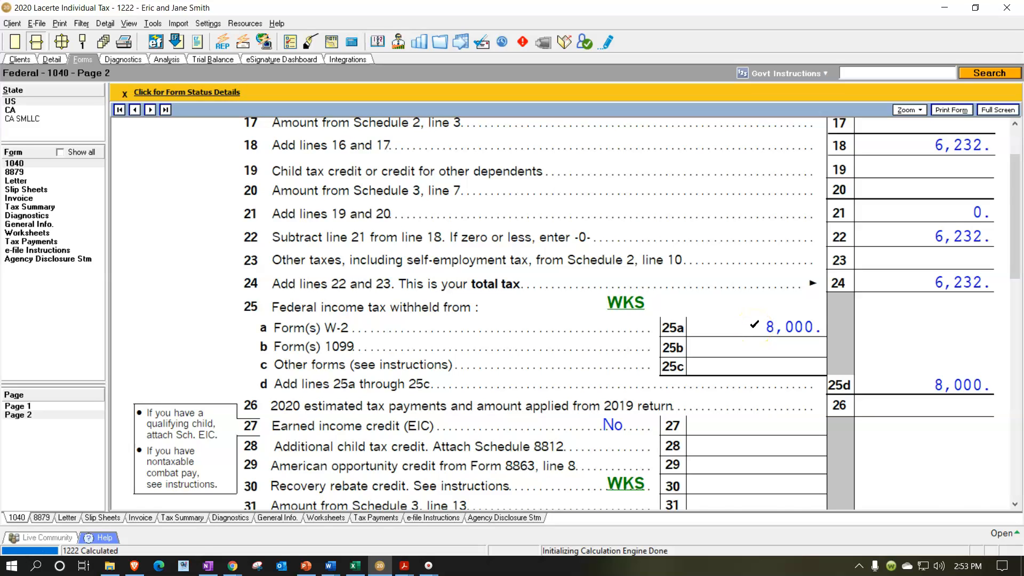
scroll(754, 324, down, 3)
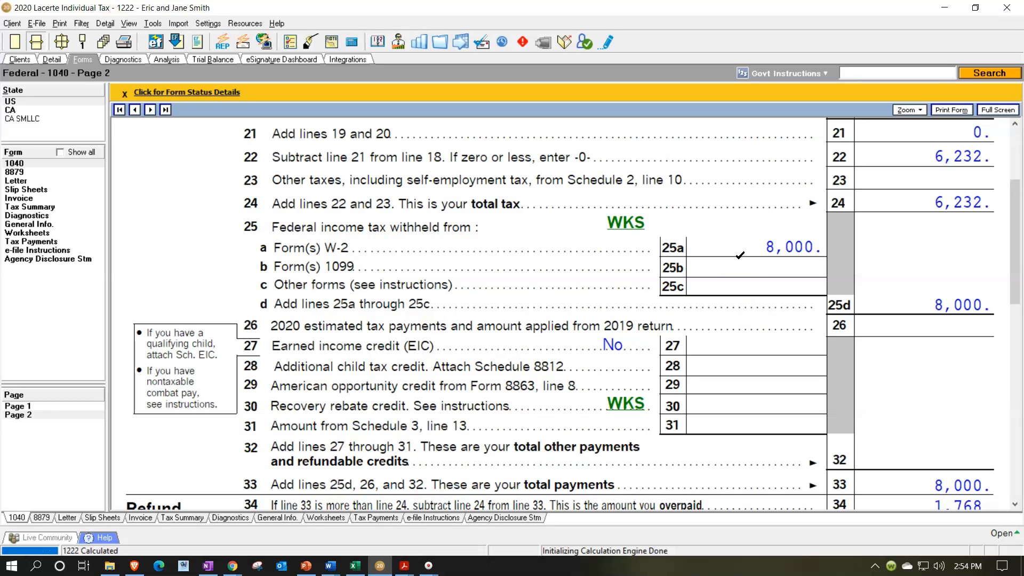
click(737, 256)
scroll(736, 256, up, 3)
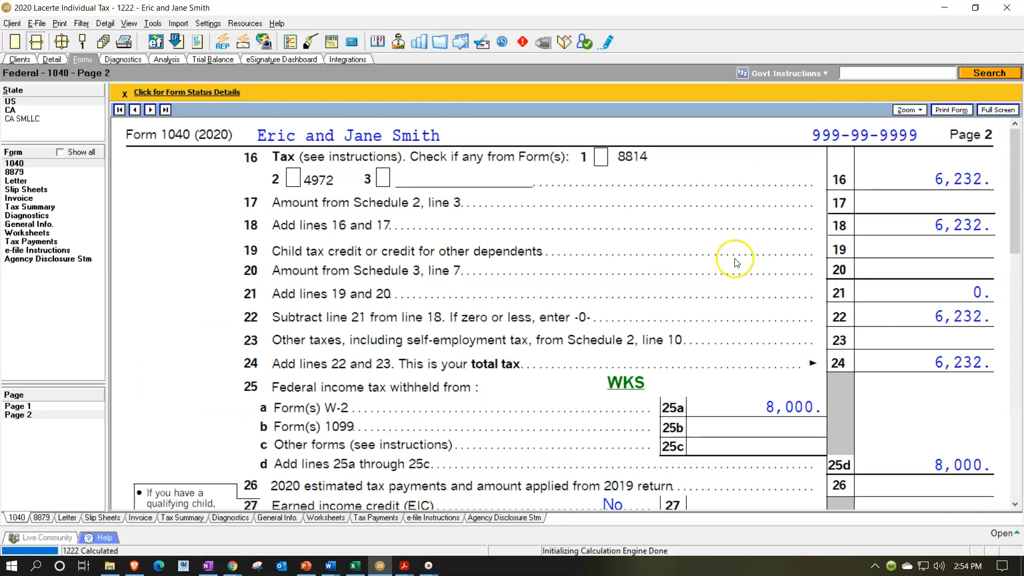
- Return to Form 1040 page 1 and review it from the wages line up to the filing status
click(39, 405)
scroll(580, 368, up, 5)
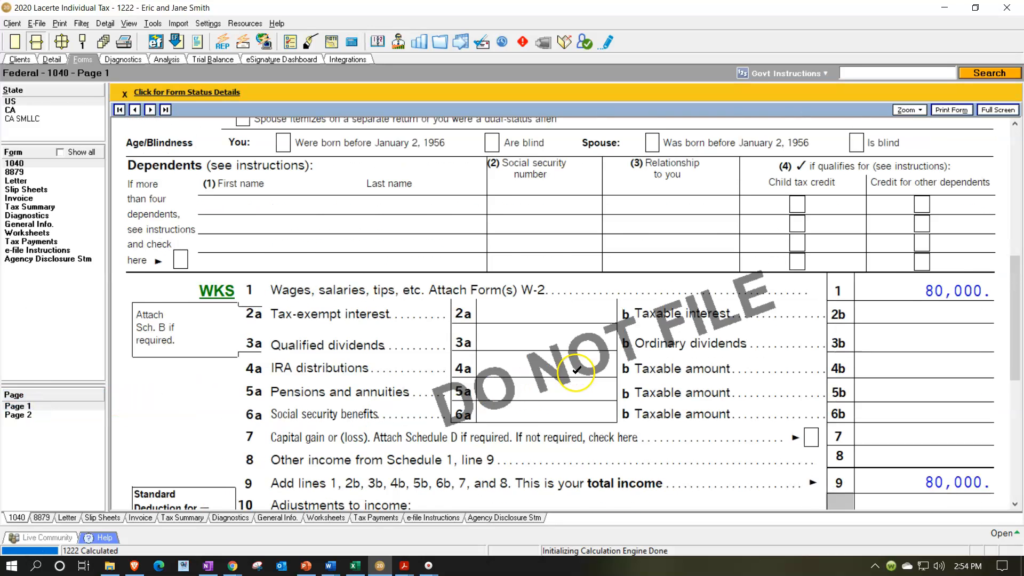
scroll(577, 377, up, 2)
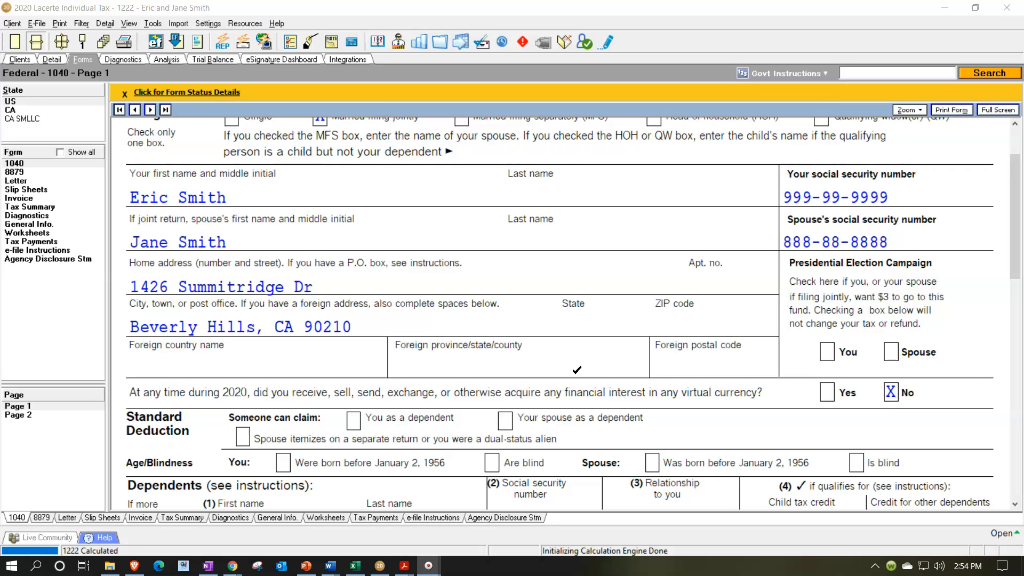
scroll(577, 370, up, 2)
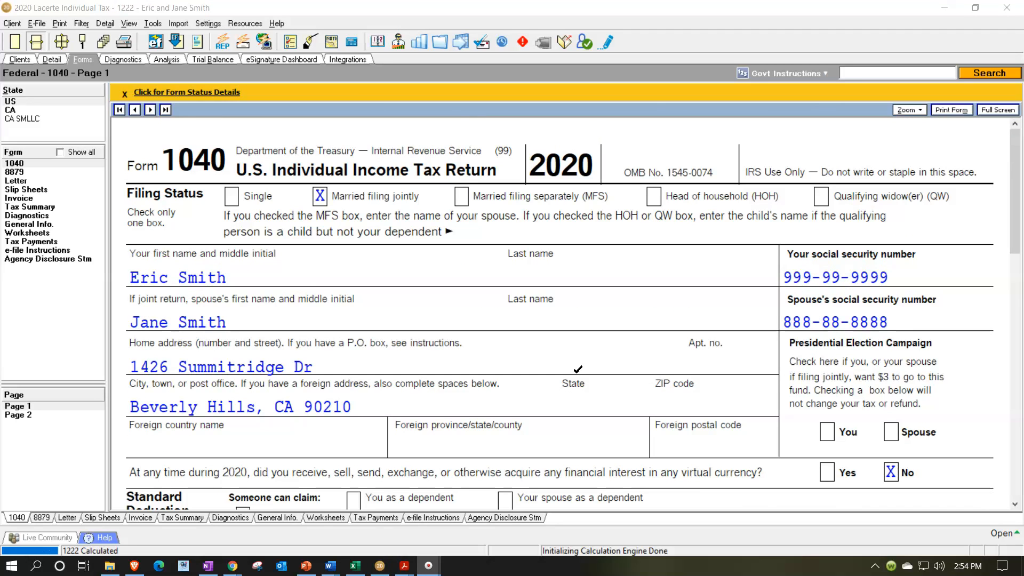